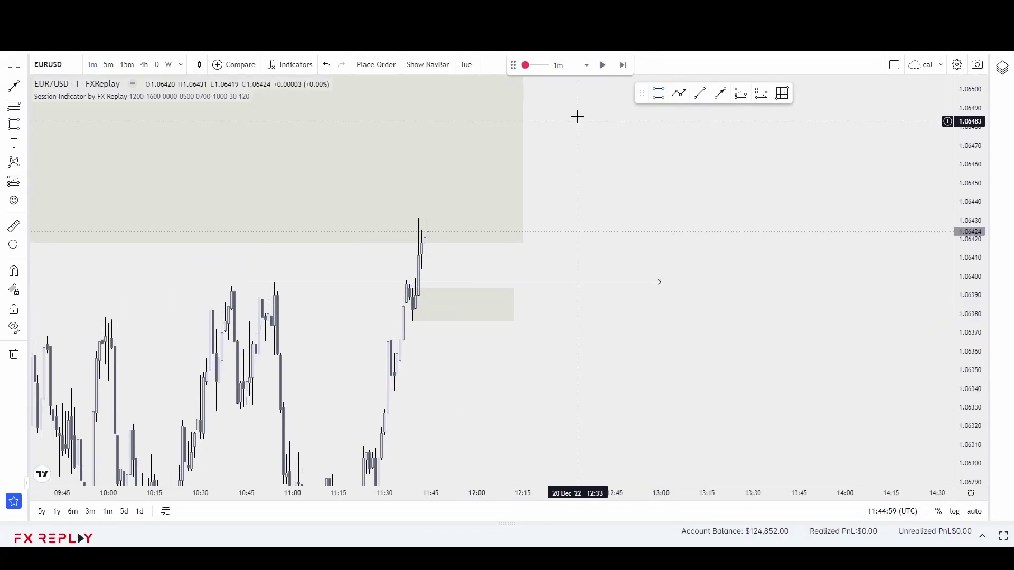
Draw a short position with stop loss and take profit beside the latest EUR/USD candles
{"action": "scroll", "coordinate": [649, 335], "scroll_direction": "up", "scroll_amount": 2}
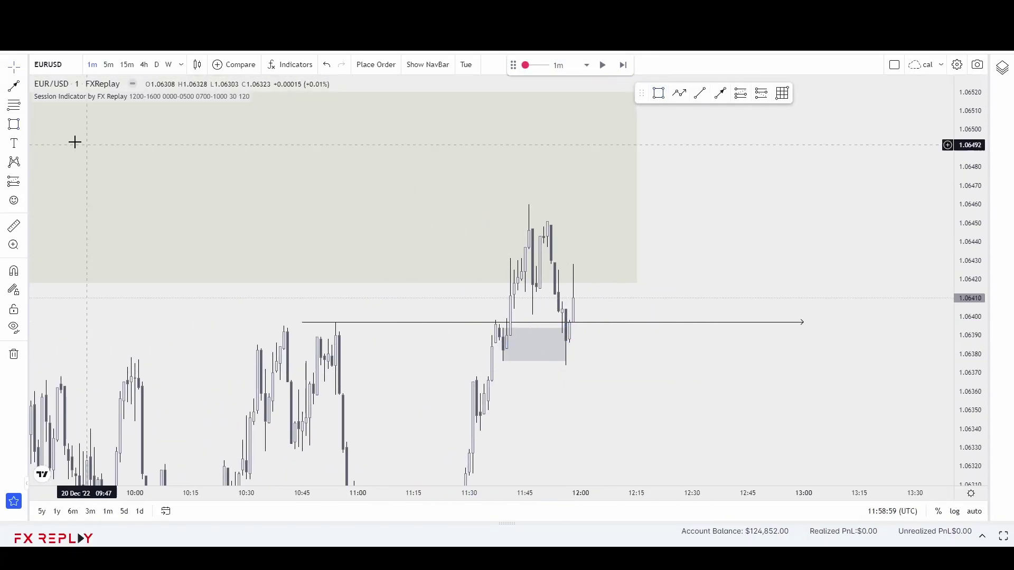
{"action": "left_click", "coordinate": [616, 244]}
{"action": "scroll", "coordinate": [633, 243], "scroll_direction": "down", "scroll_amount": 3}
{"action": "left_click", "coordinate": [576, 252]}
{"action": "left_click", "coordinate": [742, 385]}
{"action": "scroll", "coordinate": [742, 385], "scroll_direction": "down", "scroll_amount": 3}
{"action": "scroll", "coordinate": [625, 292], "scroll_direction": "up", "scroll_amount": 4}
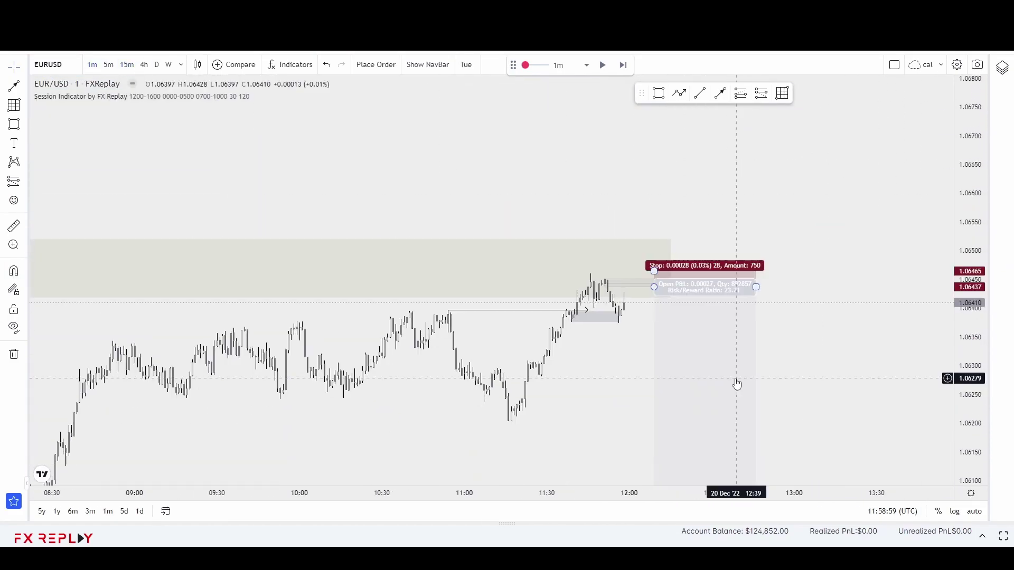
{"action": "scroll", "coordinate": [878, 321], "scroll_direction": "up", "scroll_amount": 3}
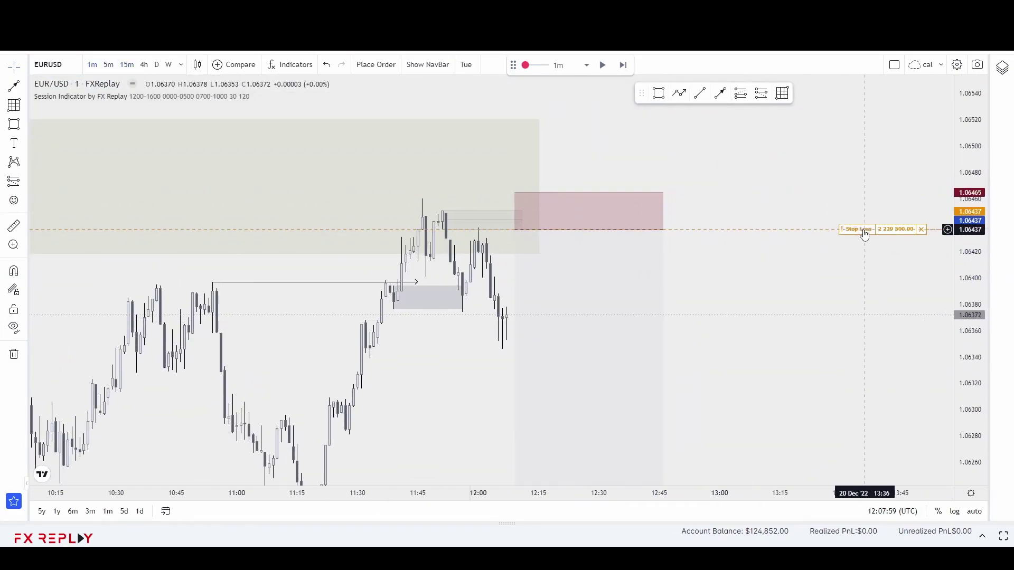
{"action": "scroll", "coordinate": [844, 280], "scroll_direction": "down", "scroll_amount": 3}
Check the trade levels on the 15-minute chart, then return to the 1-minute chart
{"action": "type", "text": "15"}
{"action": "key", "text": "Return"}
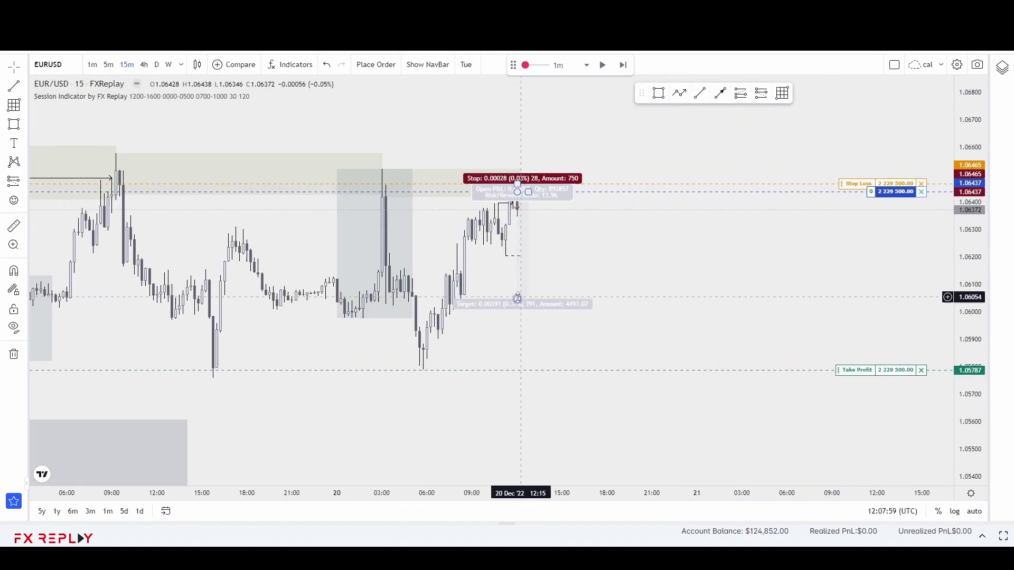
{"action": "left_click_drag", "start_coordinate": [478, 294], "coordinate": [479, 366]}
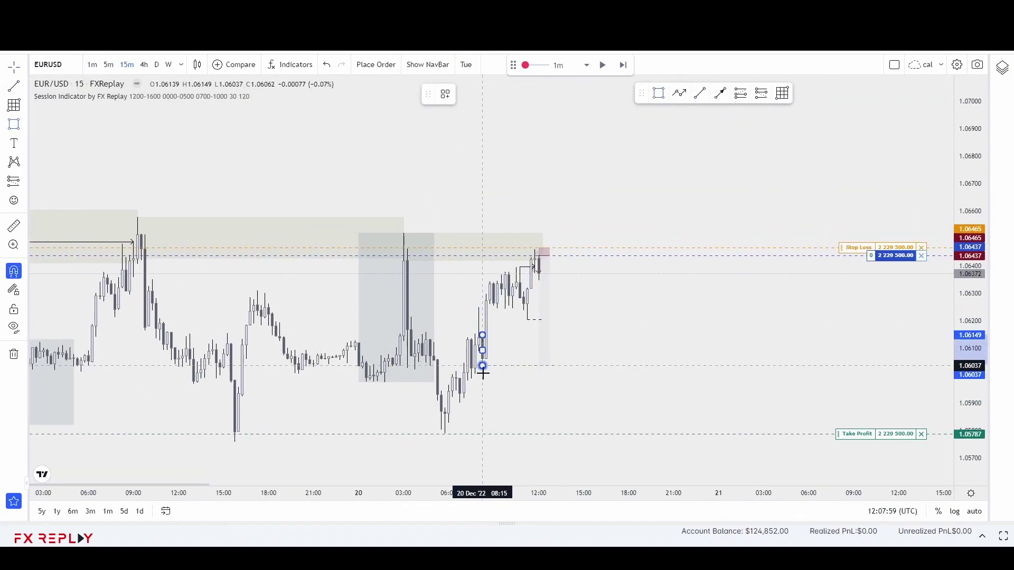
{"action": "type", "text": "1"}
{"action": "key", "text": "Return"}
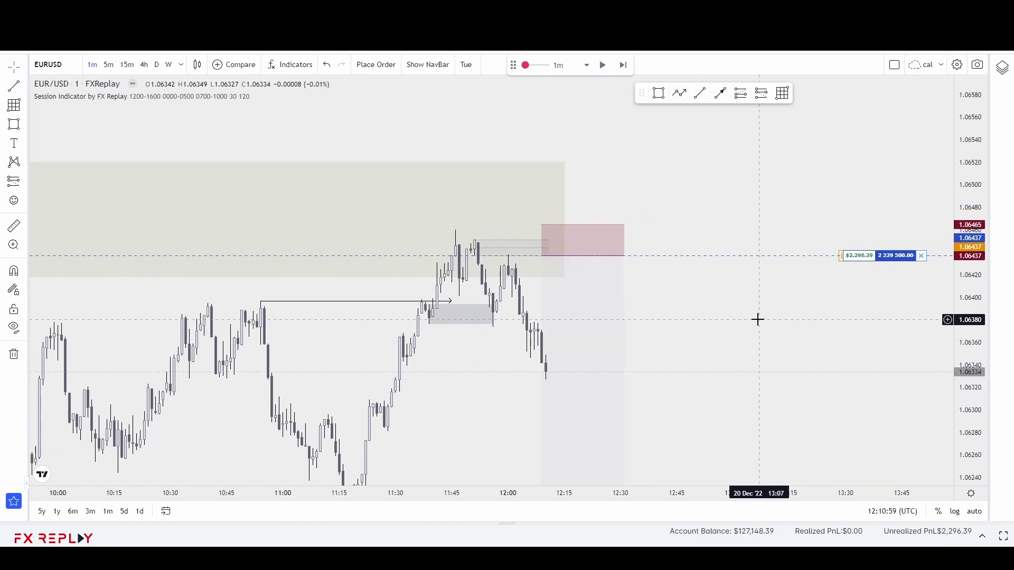
Scroll down the replay view while heading back to the Backtesting dashboard
{"action": "scroll", "coordinate": [757, 319], "scroll_direction": "down", "scroll_amount": 3}
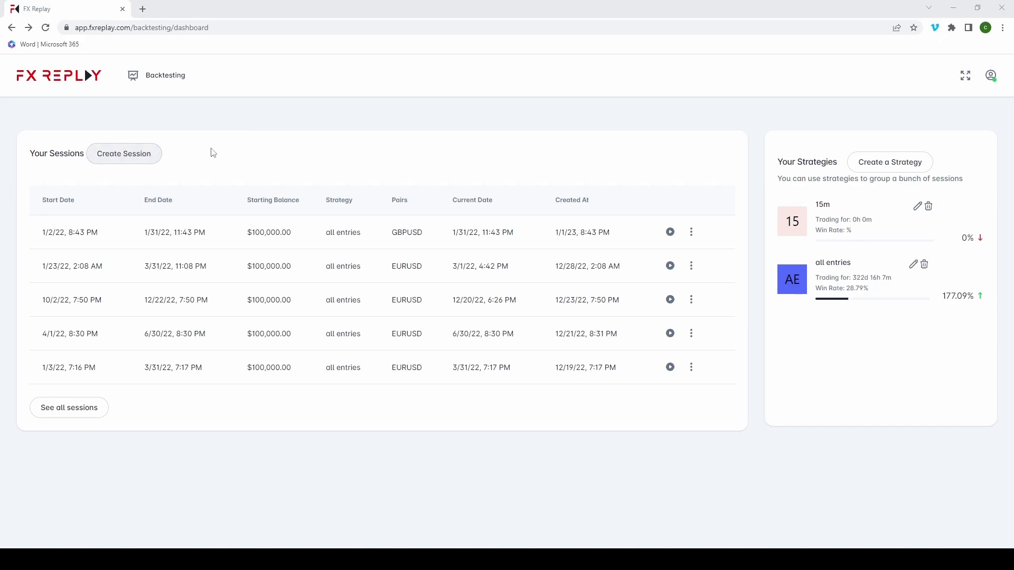
Try saving a strategy named 30m with description 'fhfhfh', and dismiss the saving error
{"action": "left_click", "coordinate": [857, 161]}
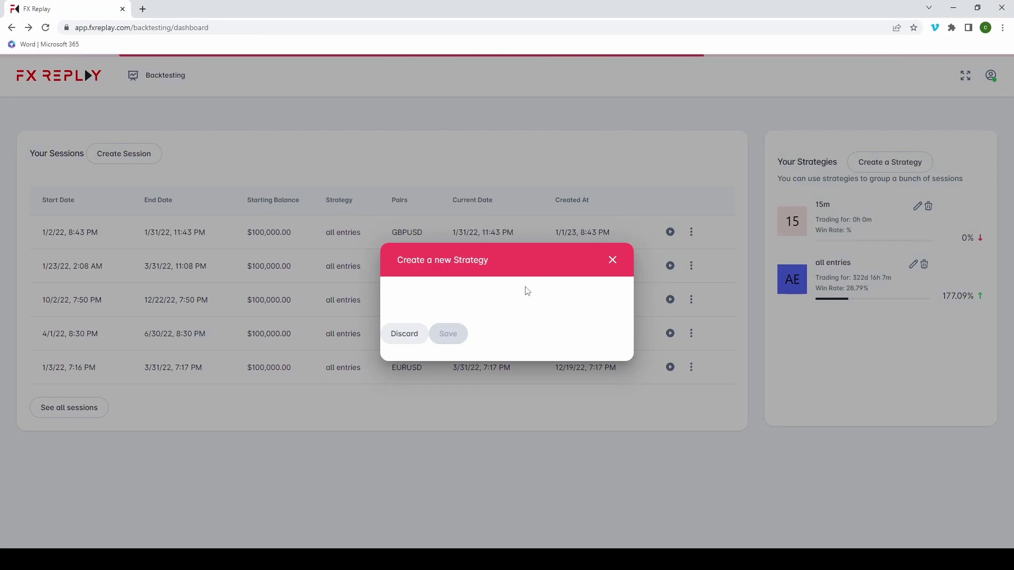
{"action": "left_click", "coordinate": [448, 268]}
{"action": "type", "text": "3"}
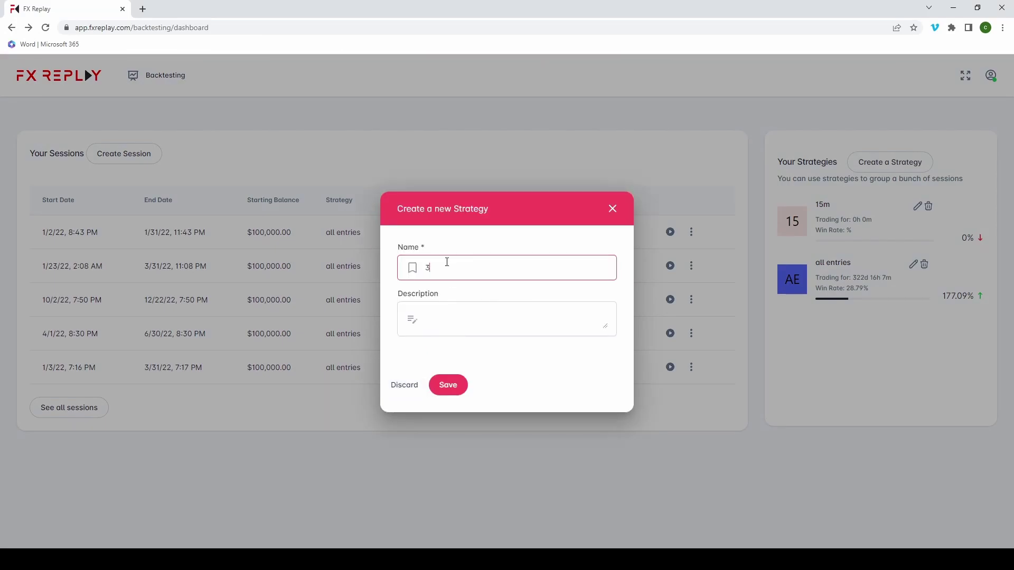
{"action": "type", "text": "0m"}
{"action": "left_click", "coordinate": [433, 320]}
{"action": "type", "text": "fhfhfh"}
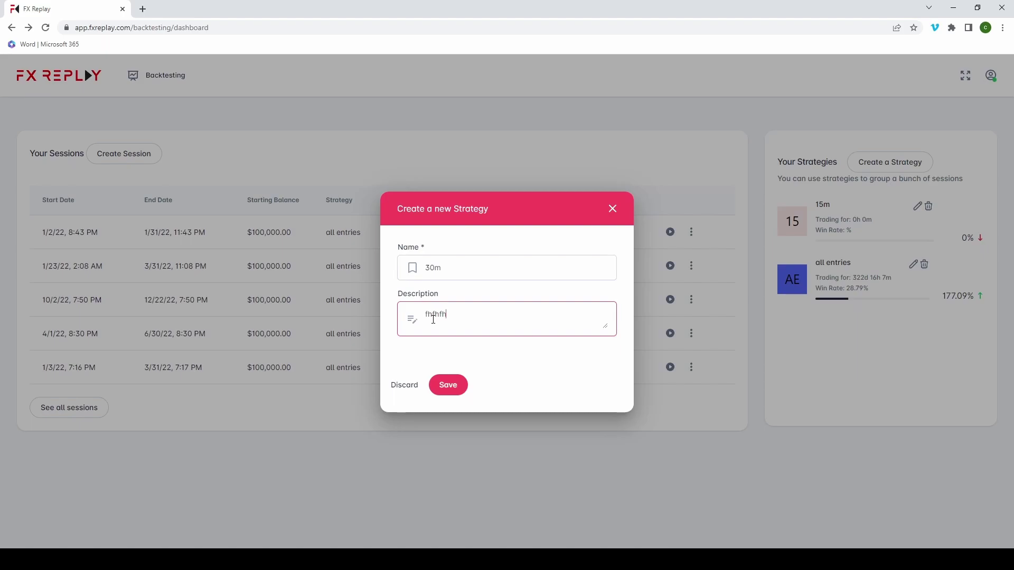
{"action": "left_click", "coordinate": [450, 389]}
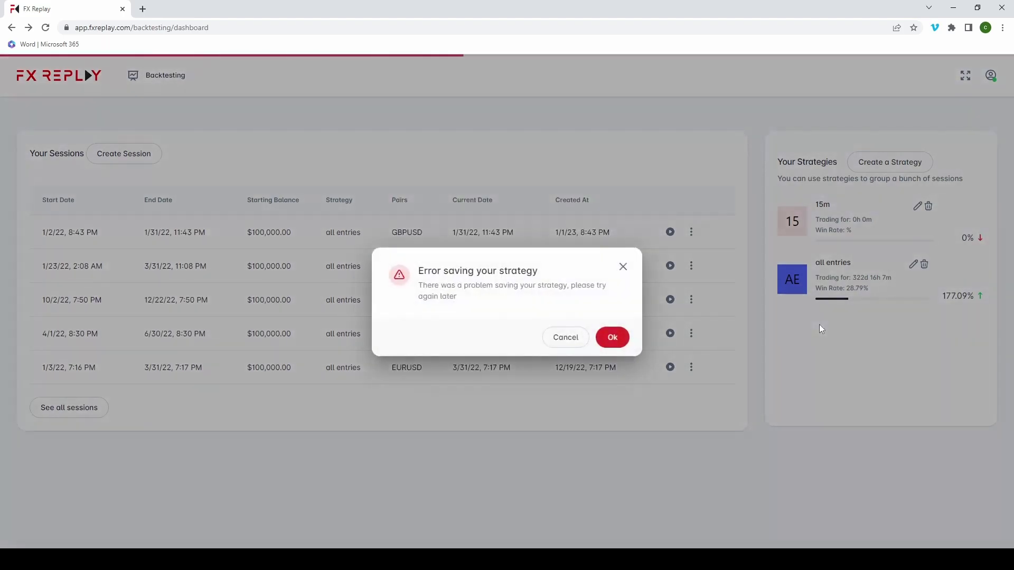
{"action": "left_click", "coordinate": [612, 336]}
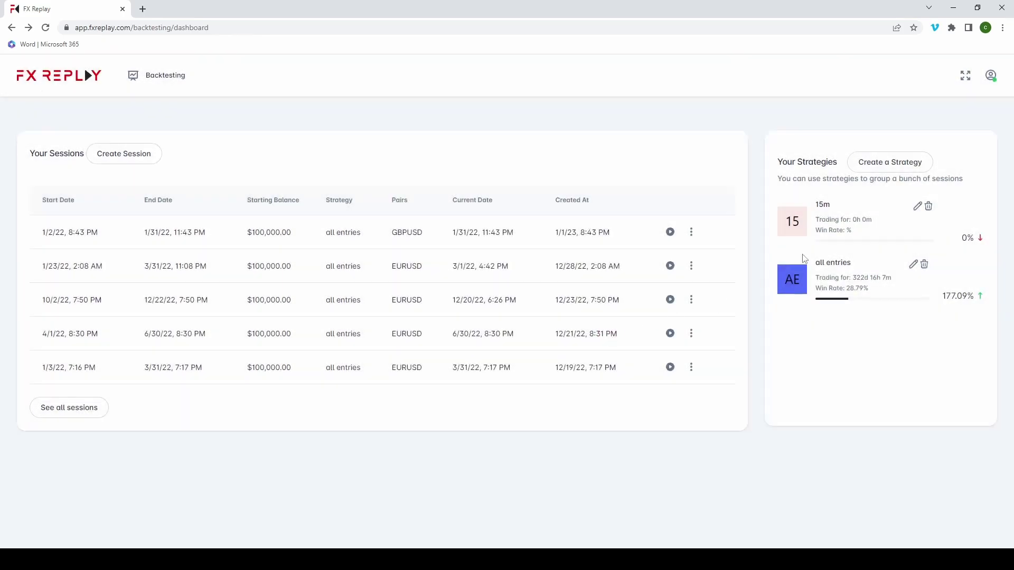
Recreate the 30m strategy with description 'ughhghg' and save it
{"action": "left_click", "coordinate": [867, 163]}
{"action": "type", "text": "30m"}
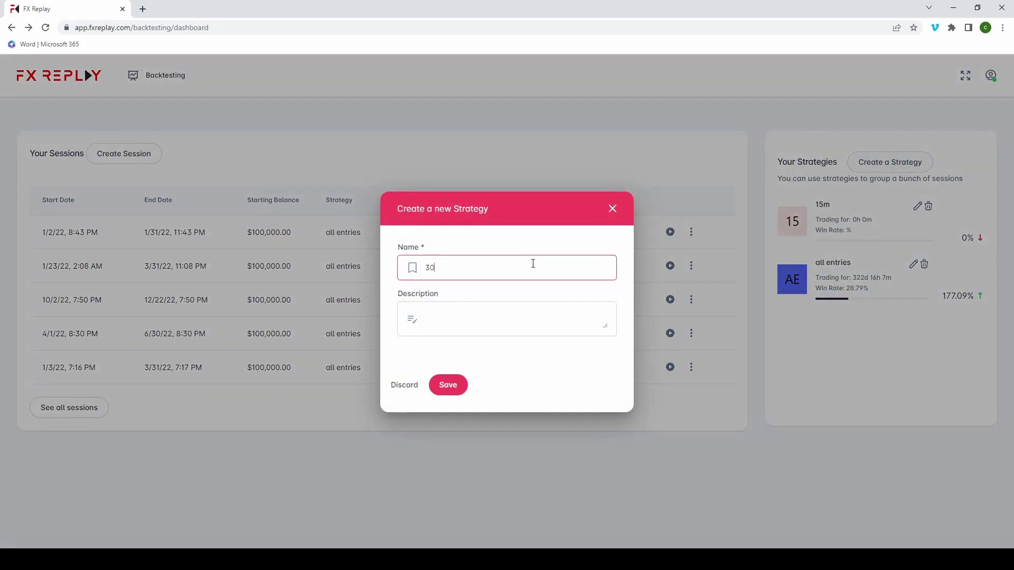
{"action": "left_click", "coordinate": [466, 314]}
{"action": "type", "text": "ughhghg"}
{"action": "left_click", "coordinate": [447, 385]}
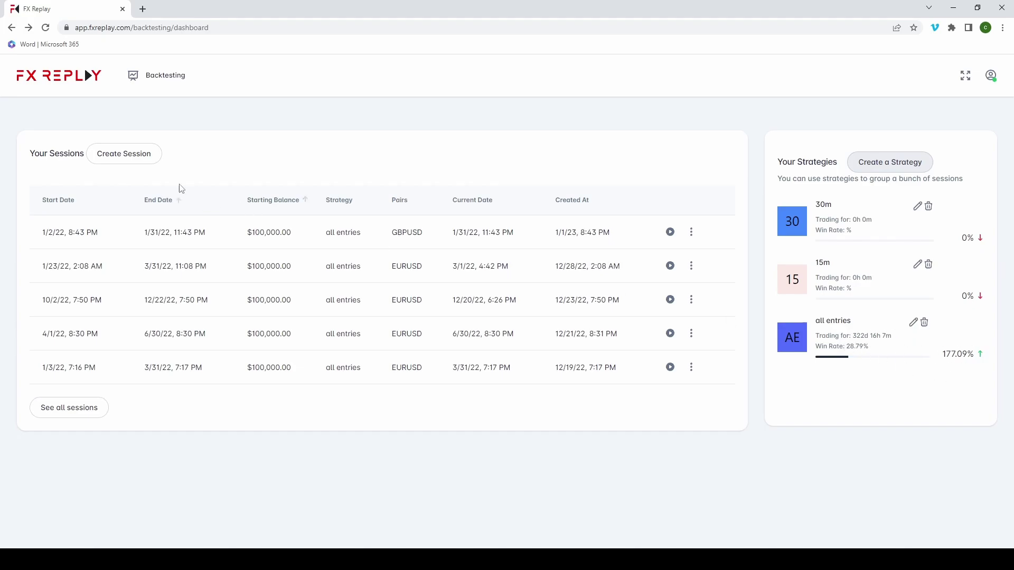
Start a new session with a 10000000 balance and GBPUSD as the pair
{"action": "left_click", "coordinate": [121, 158]}
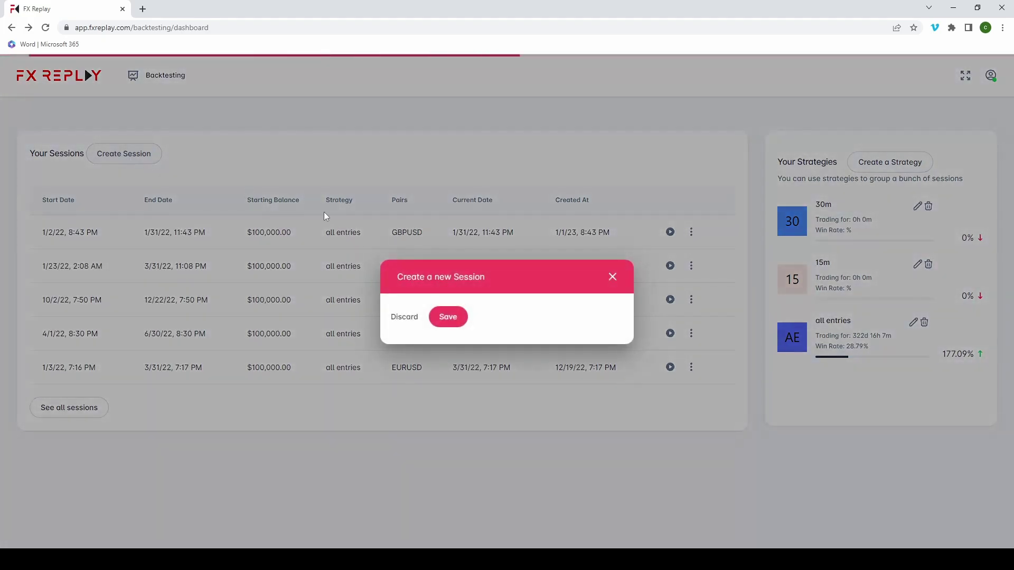
{"action": "left_click", "coordinate": [433, 196]}
{"action": "type", "text": "10000000"}
{"action": "left_click", "coordinate": [435, 255]}
{"action": "left_click_drag", "start_coordinate": [616, 267], "coordinate": [622, 294]}
{"action": "left_click", "coordinate": [443, 343]}
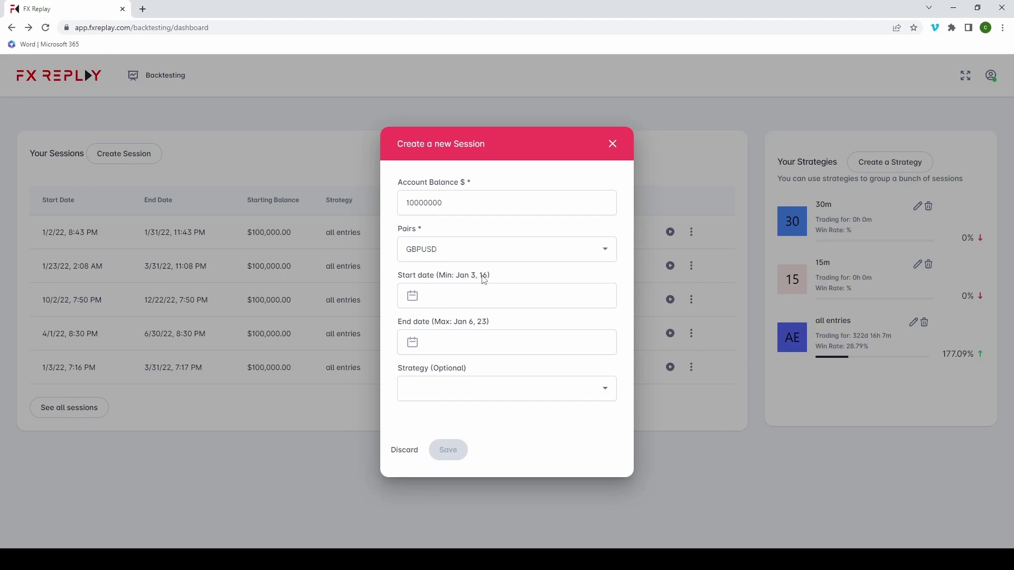
Set the session start to 1 August 2022 at 04:08
{"action": "left_click", "coordinate": [477, 298]}
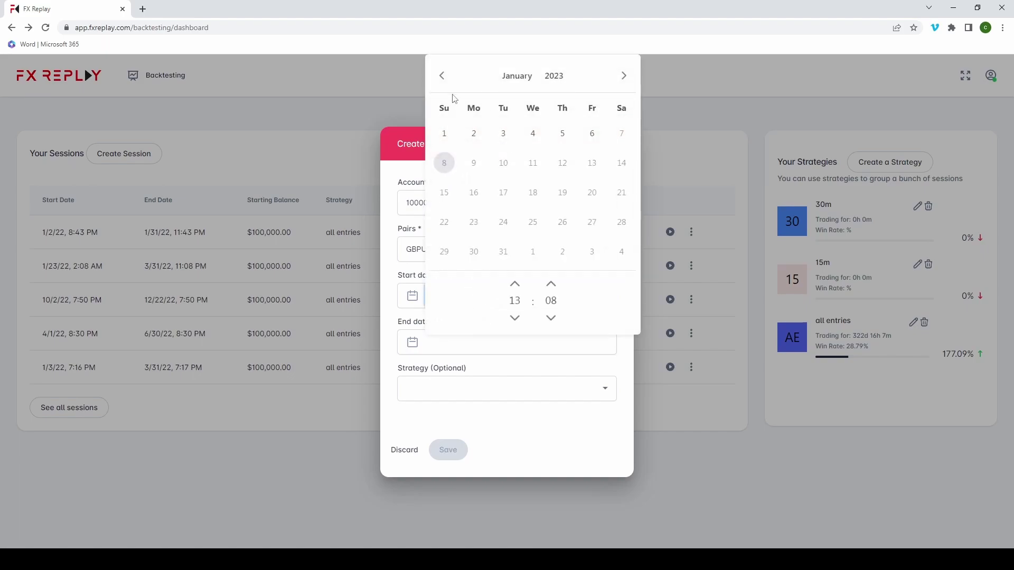
{"action": "left_click", "coordinate": [445, 79]}
{"action": "left_click", "coordinate": [444, 78]}
{"action": "left_click", "coordinate": [443, 77]}
{"action": "left_click", "coordinate": [444, 77]}
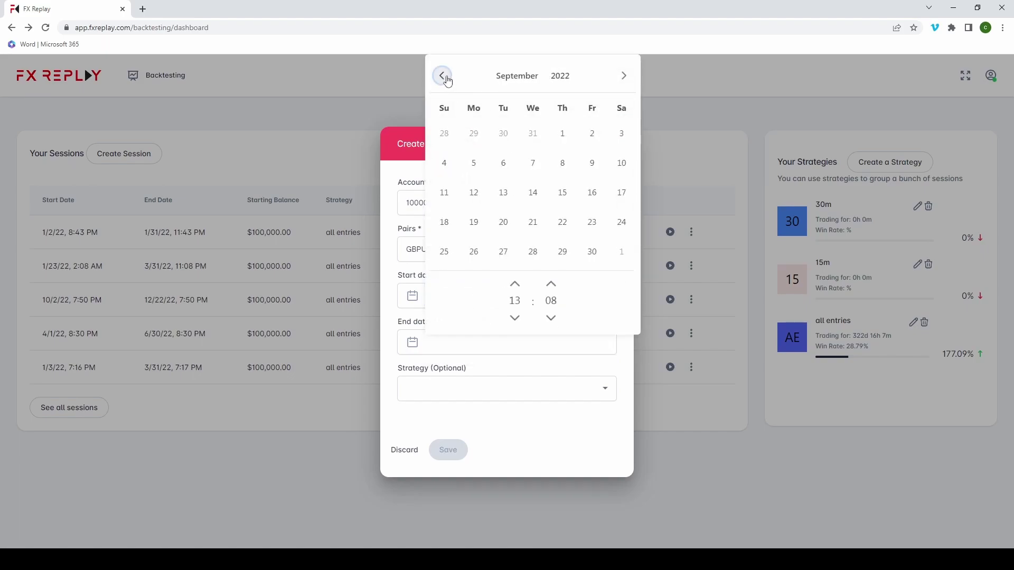
{"action": "left_click", "coordinate": [443, 77]}
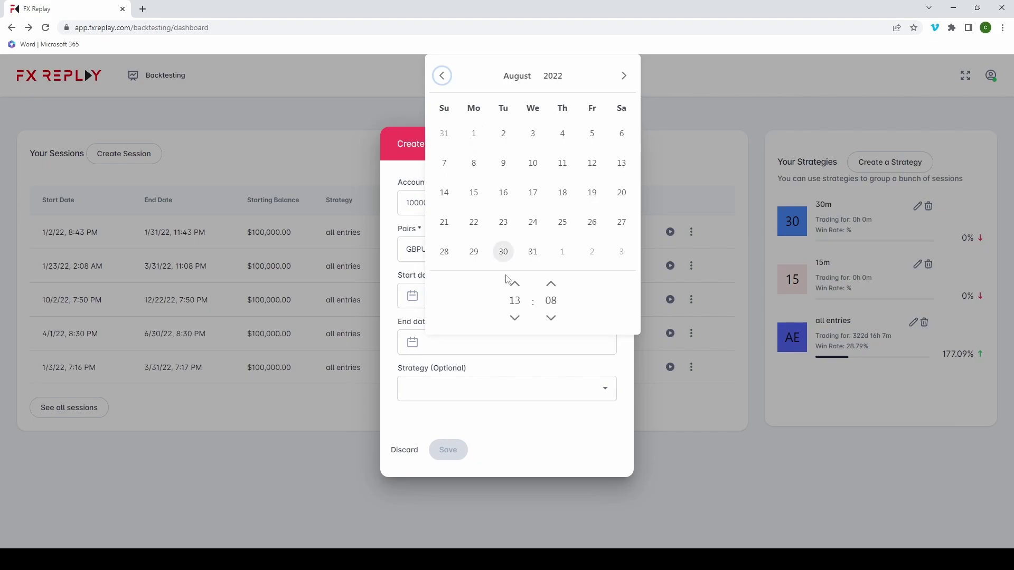
{"action": "left_click", "coordinate": [515, 317]}
{"action": "left_click", "coordinate": [515, 317]}
{"action": "left_click", "coordinate": [515, 318]}
{"action": "left_click", "coordinate": [515, 318]}
{"action": "left_click", "coordinate": [515, 318]}
{"action": "left_click", "coordinate": [515, 317]}
{"action": "left_click", "coordinate": [514, 318]}
{"action": "left_click", "coordinate": [474, 134]}
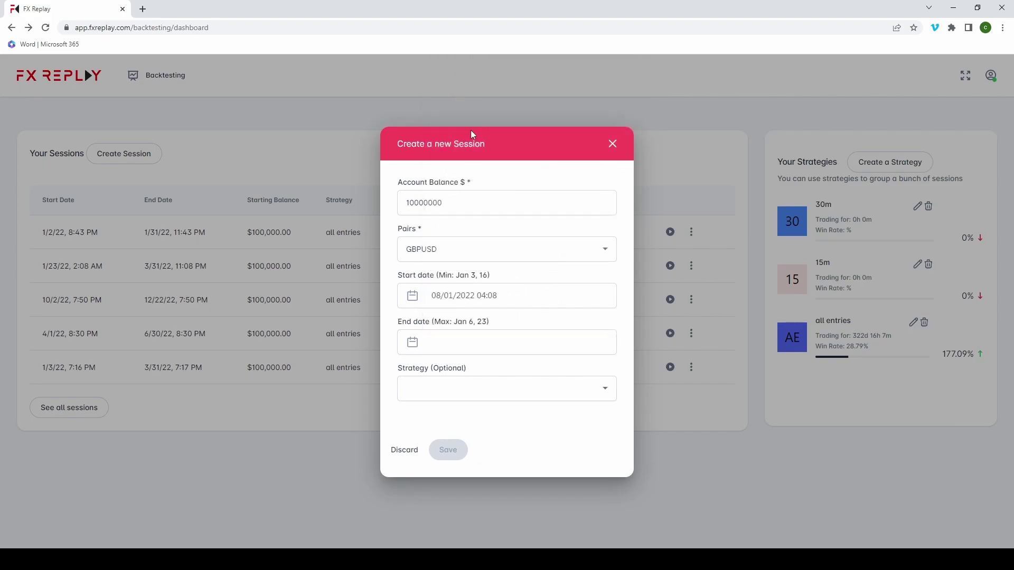
Set the session end to 31 August 2022 at 21:09
{"action": "left_click", "coordinate": [460, 338]}
{"action": "left_click", "coordinate": [442, 76]}
{"action": "left_click", "coordinate": [442, 75]}
{"action": "left_click", "coordinate": [442, 76]}
{"action": "left_click", "coordinate": [442, 75]}
{"action": "left_click", "coordinate": [442, 76]}
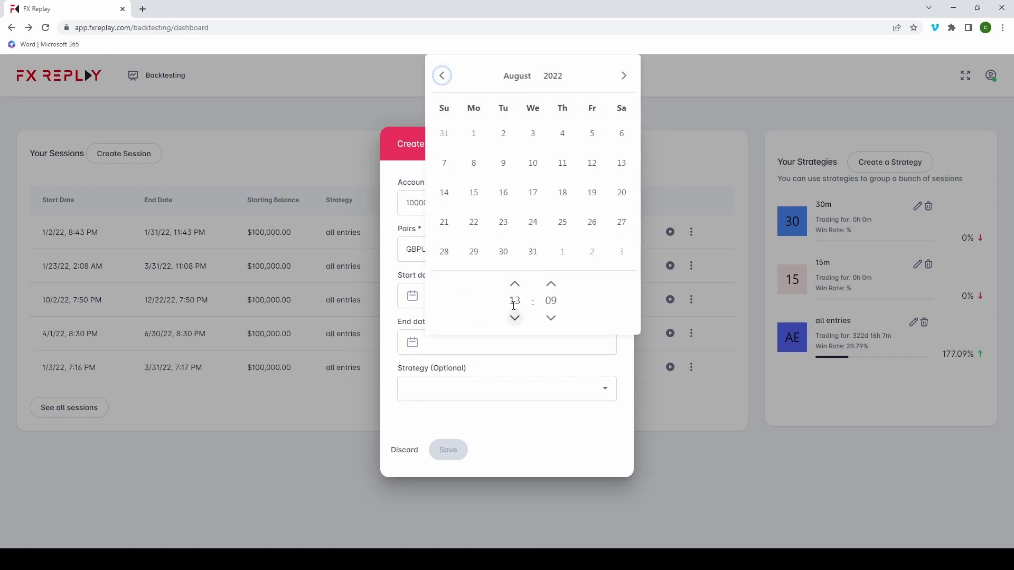
{"action": "left_click", "coordinate": [515, 288]}
{"action": "left_click", "coordinate": [515, 288]}
{"action": "left_click", "coordinate": [515, 288]}
{"action": "left_click", "coordinate": [515, 288]}
{"action": "left_click", "coordinate": [515, 288]}
{"action": "left_click", "coordinate": [515, 287]}
{"action": "left_click", "coordinate": [515, 288]}
{"action": "left_click", "coordinate": [515, 288]}
{"action": "left_click", "coordinate": [533, 252]}
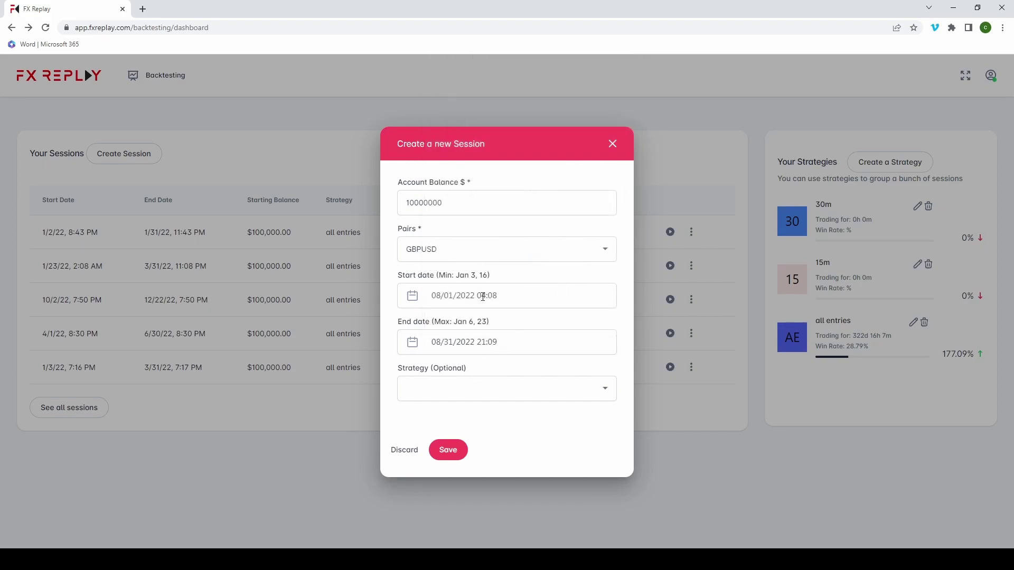
Assign the 30m strategy to the session and save it
{"action": "left_click", "coordinate": [440, 388]}
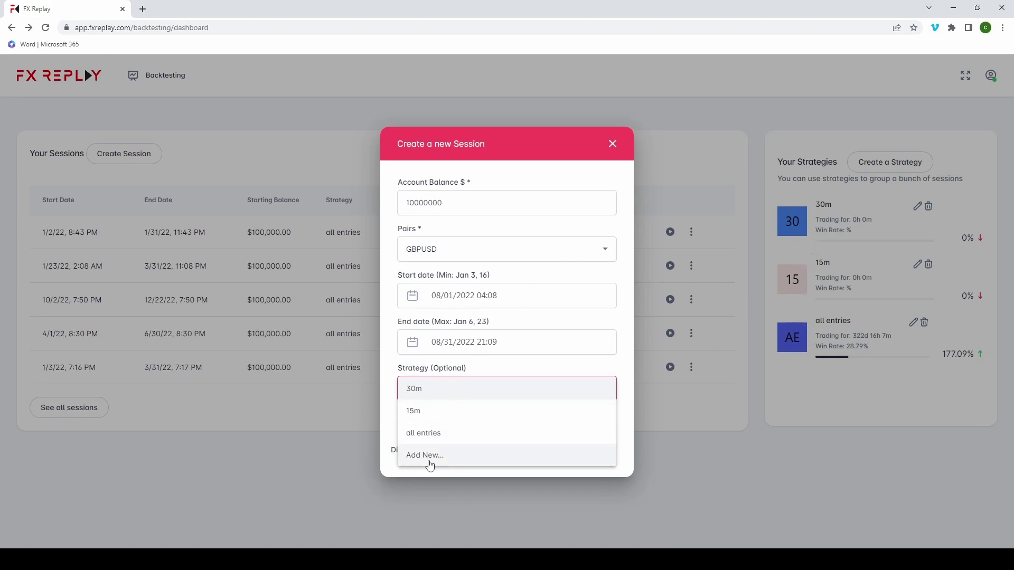
{"action": "left_click", "coordinate": [423, 391]}
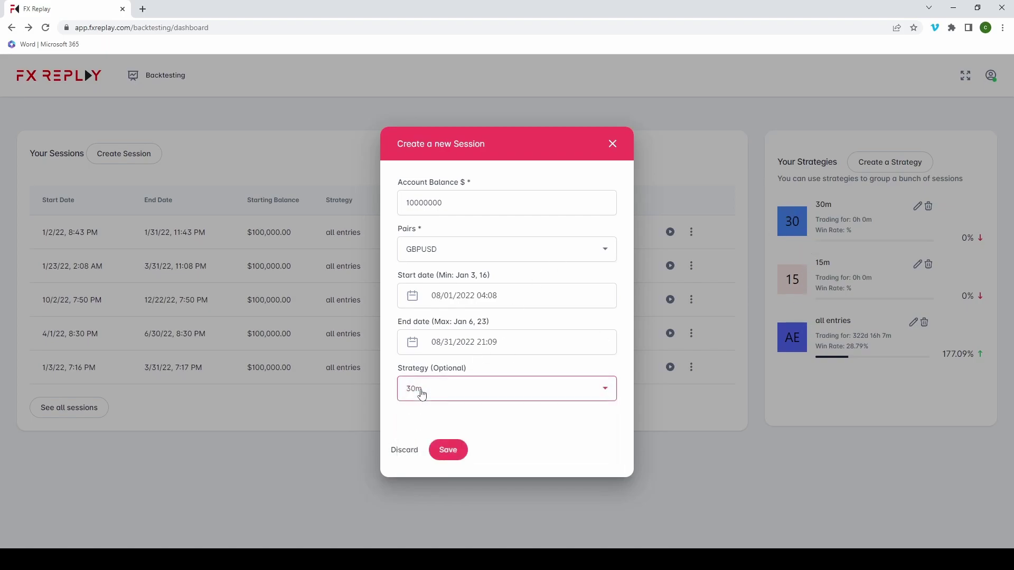
{"action": "left_click", "coordinate": [452, 450]}
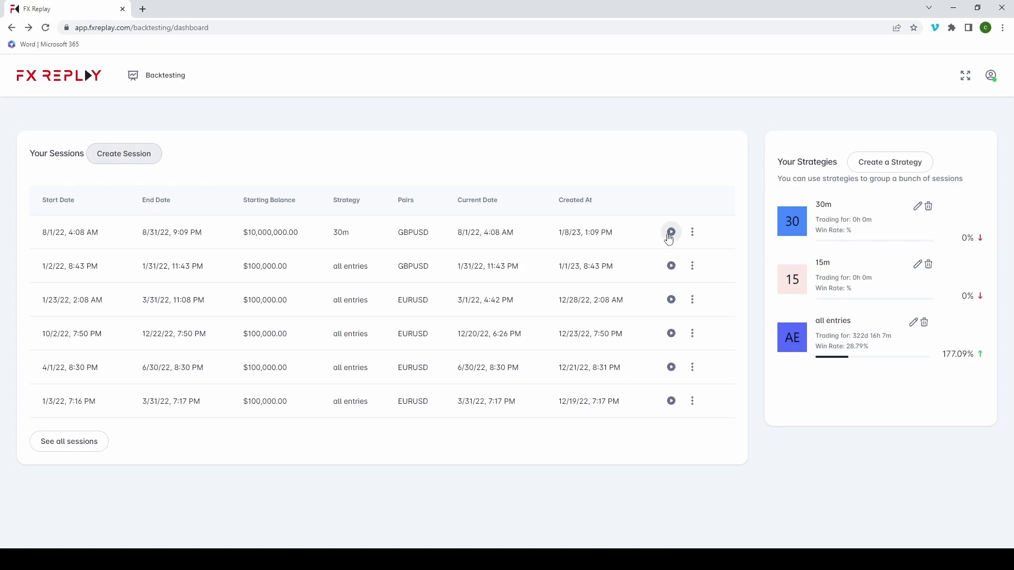
{"action": "left_click", "coordinate": [692, 233]}
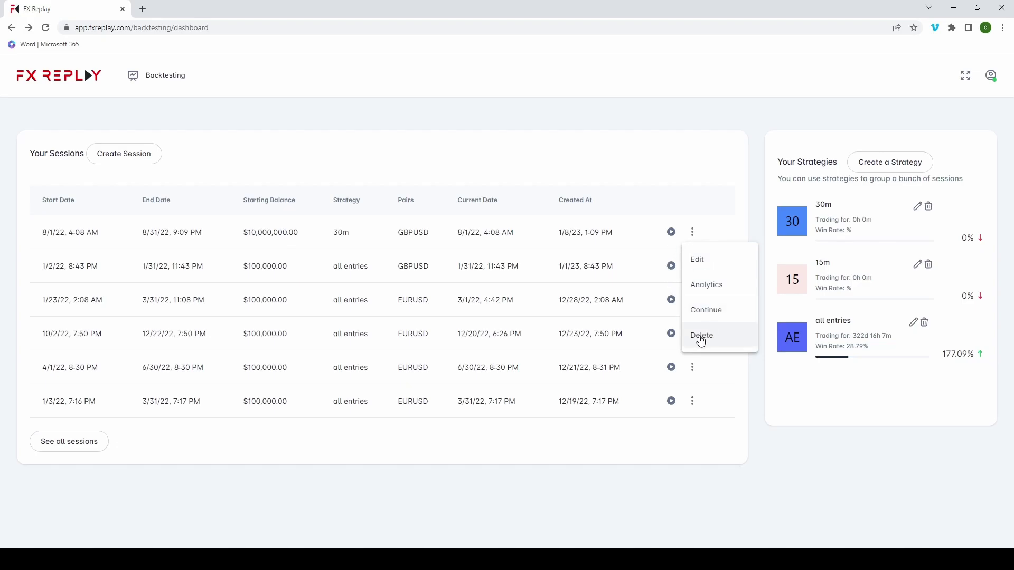
{"action": "left_click", "coordinate": [699, 260]}
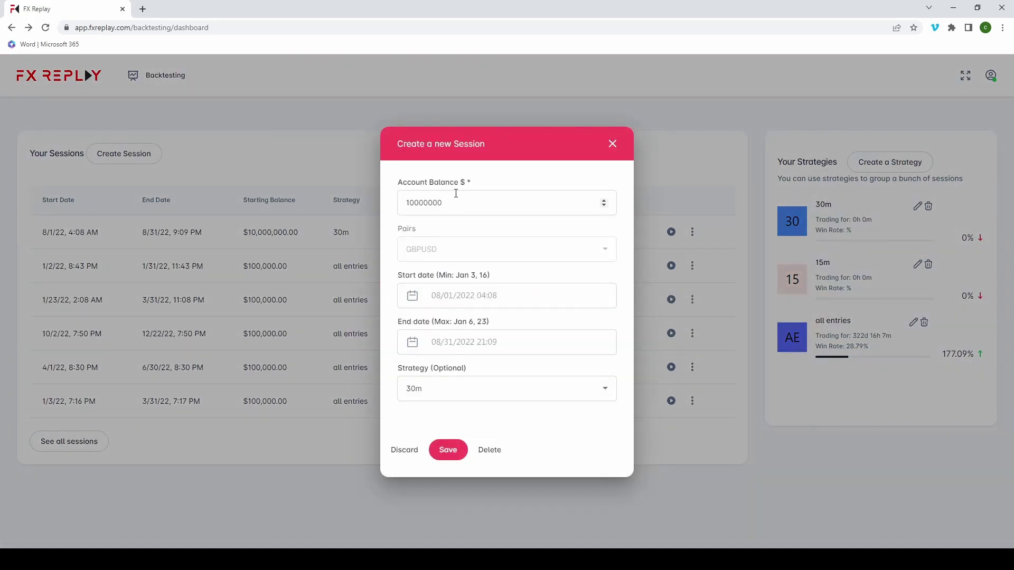
{"action": "left_click", "coordinate": [482, 208]}
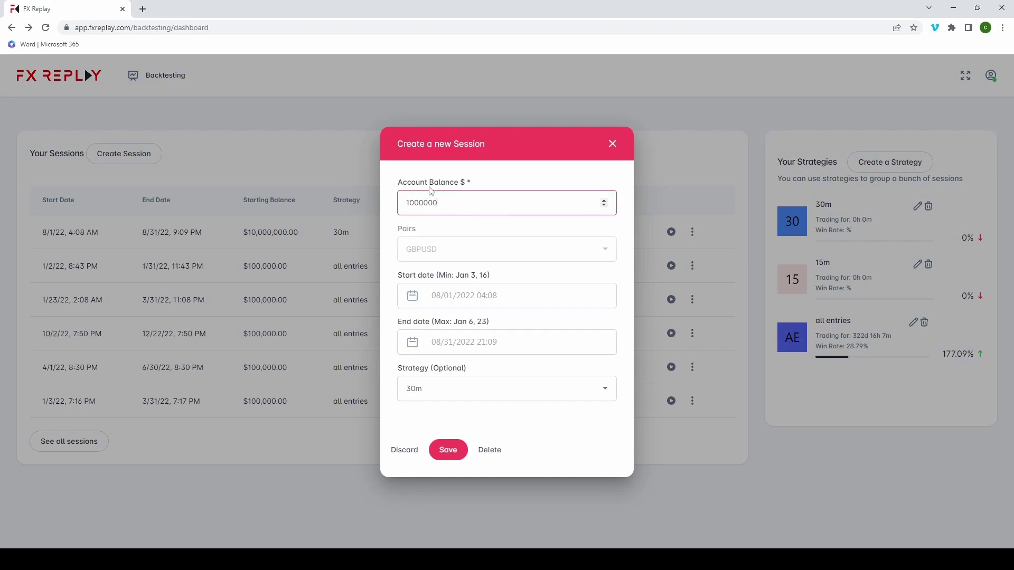
{"action": "left_click", "coordinate": [454, 397]}
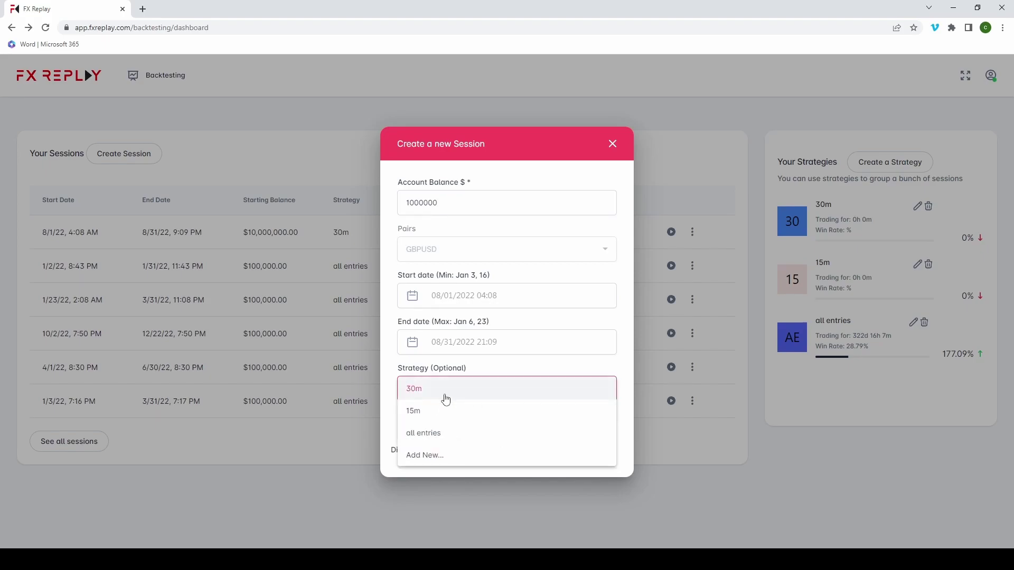
{"action": "left_click", "coordinate": [413, 410]}
{"action": "left_click", "coordinate": [453, 447]}
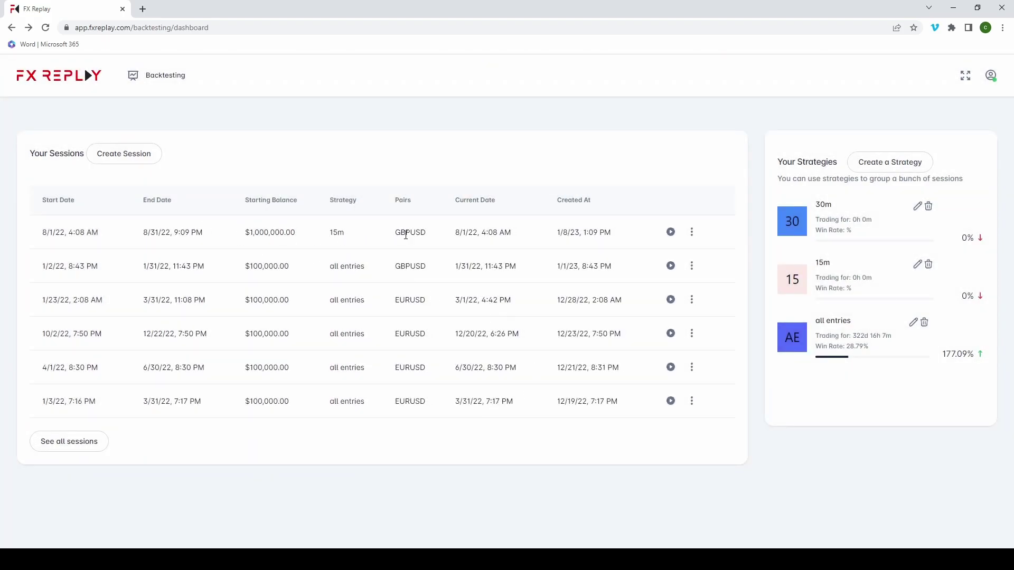
Open Analytics for the 4/1/22 EURUSD session and scroll to the Summary cards
{"action": "left_click", "coordinate": [692, 367]}
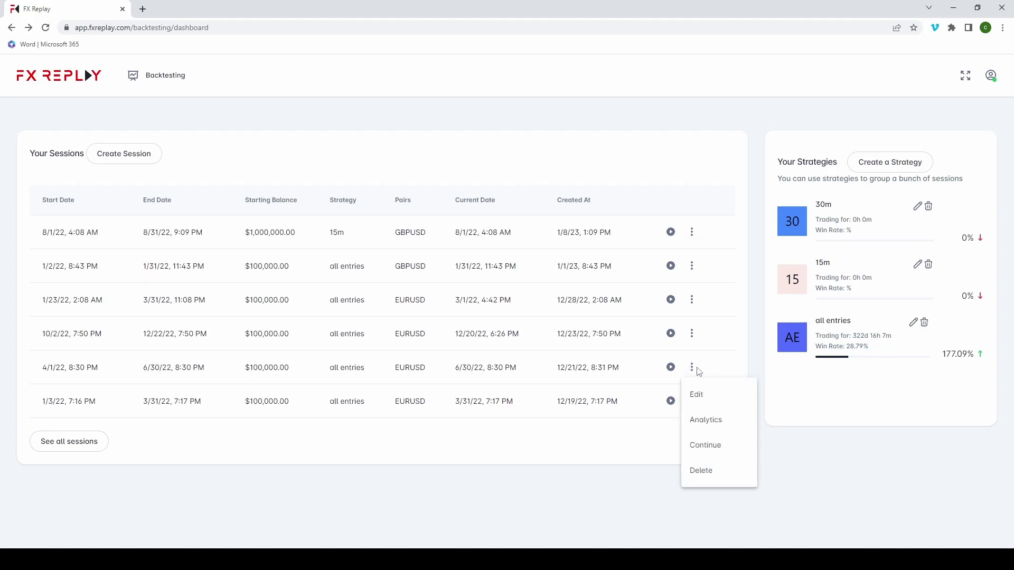
{"action": "left_click", "coordinate": [715, 420]}
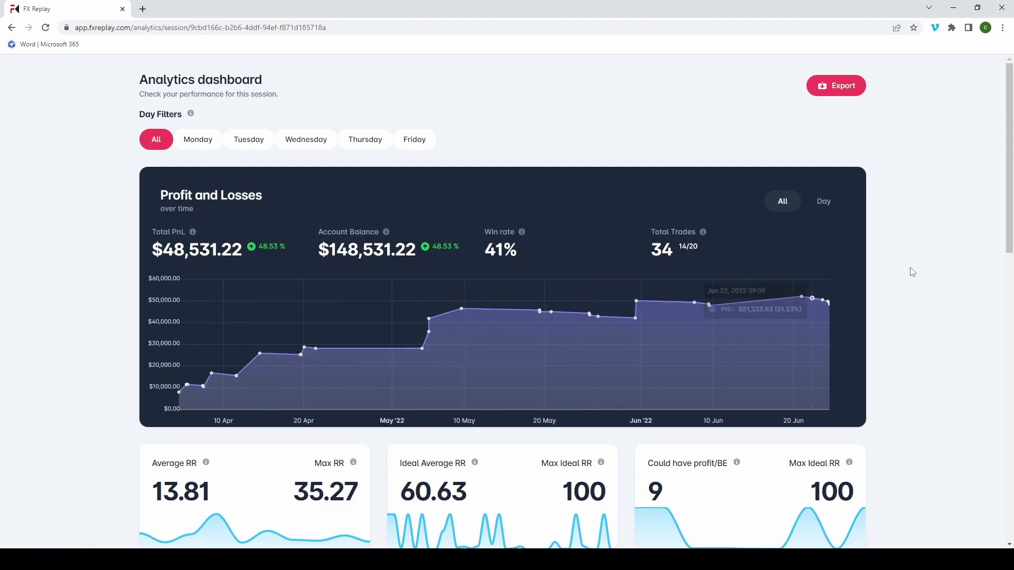
{"action": "scroll", "coordinate": [1009, 205], "scroll_direction": "down", "scroll_amount": 5}
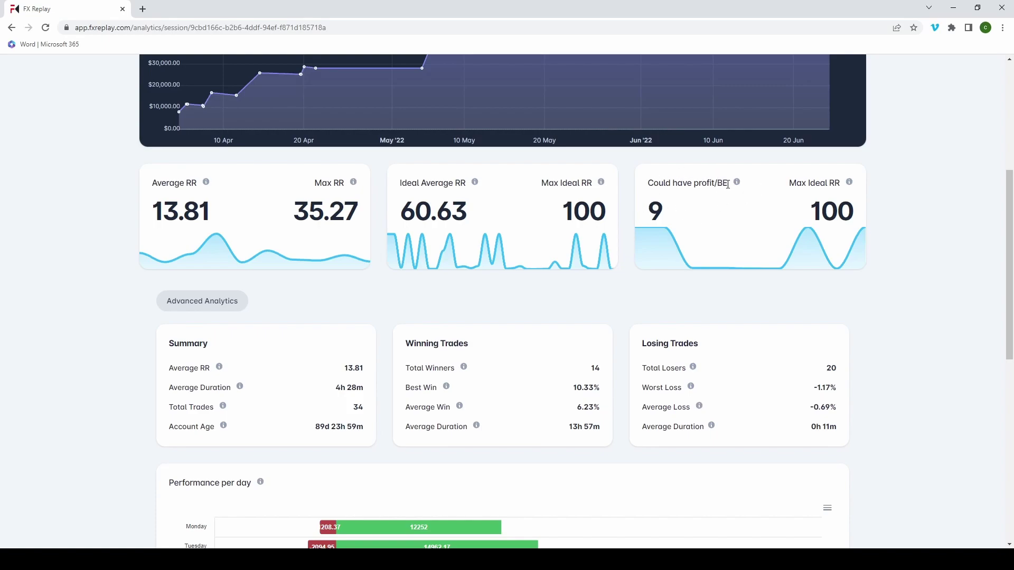
{"action": "mouse_move", "coordinate": [735, 187]}
{"action": "scroll", "coordinate": [712, 217], "scroll_direction": "down", "scroll_amount": 2}
{"action": "scroll", "coordinate": [1010, 255], "scroll_direction": "down", "scroll_amount": 1}
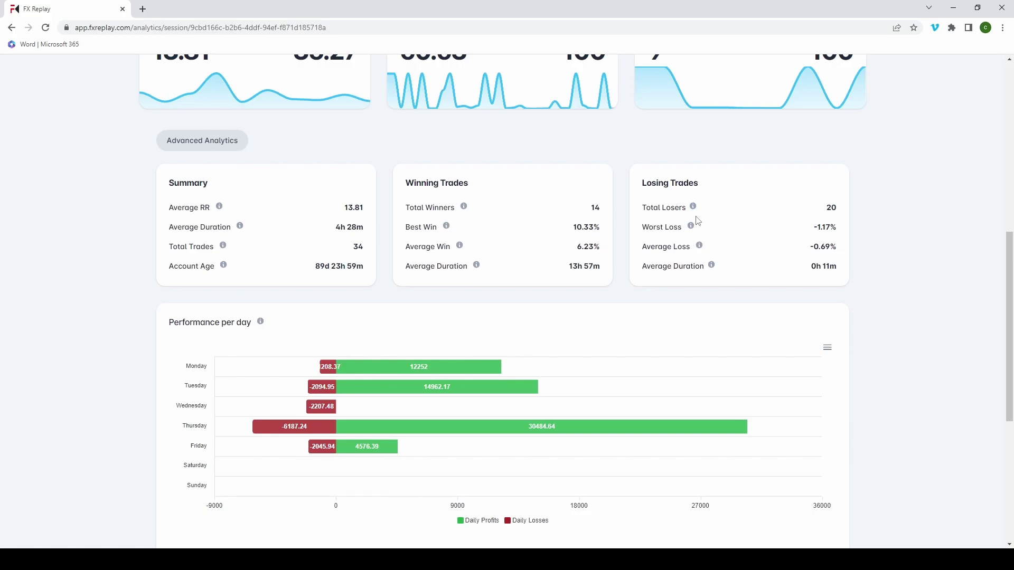
{"action": "scroll", "coordinate": [1010, 302], "scroll_direction": "down", "scroll_amount": 1}
{"action": "left_click_drag", "start_coordinate": [1009, 302], "coordinate": [1002, 349]}
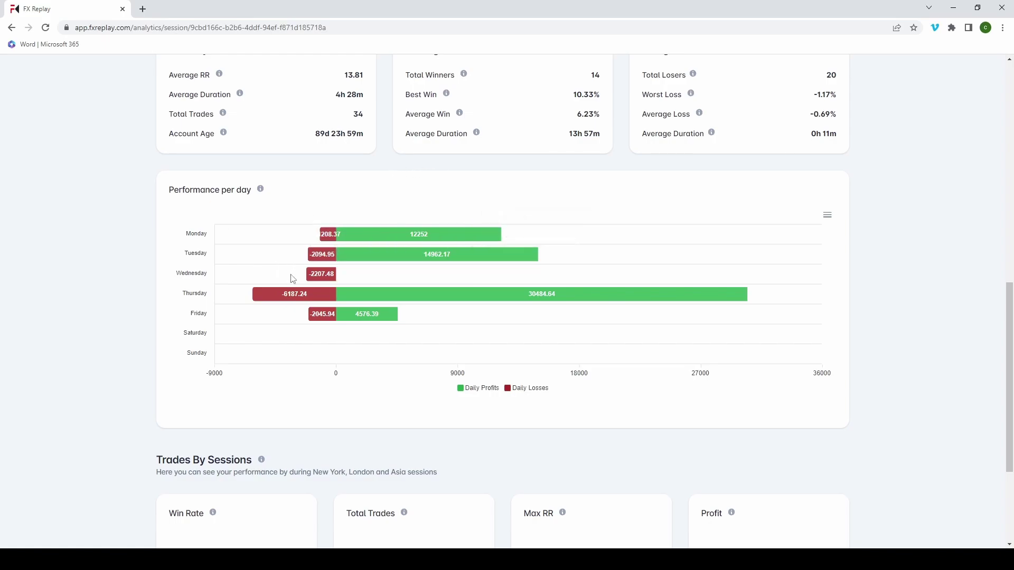
{"action": "mouse_move", "coordinate": [316, 279]}
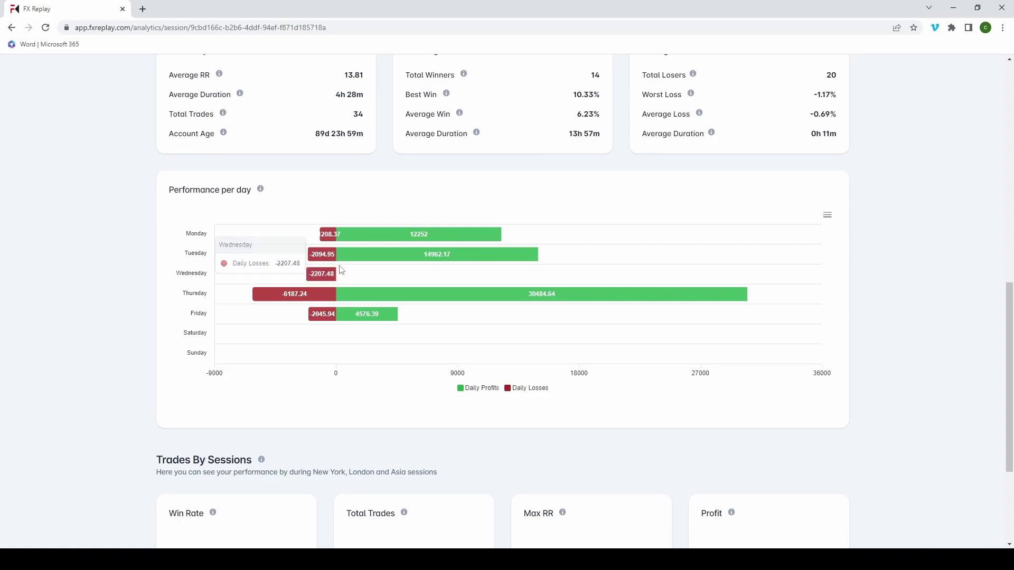
{"action": "mouse_move", "coordinate": [407, 304]}
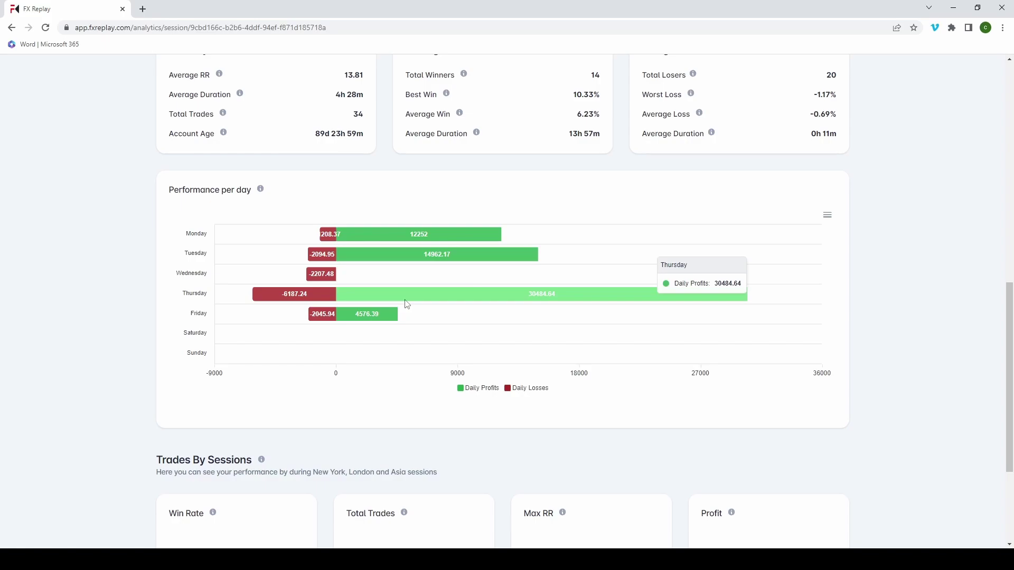
{"action": "left_click_drag", "start_coordinate": [1007, 328], "coordinate": [1002, 397]}
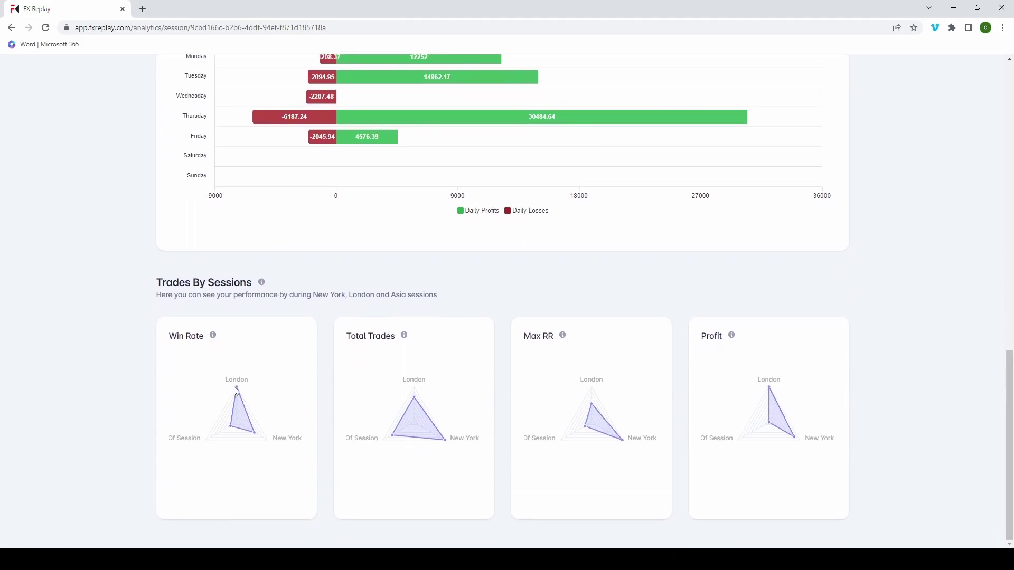
{"action": "mouse_move", "coordinate": [237, 389]}
{"action": "mouse_move", "coordinate": [232, 430]}
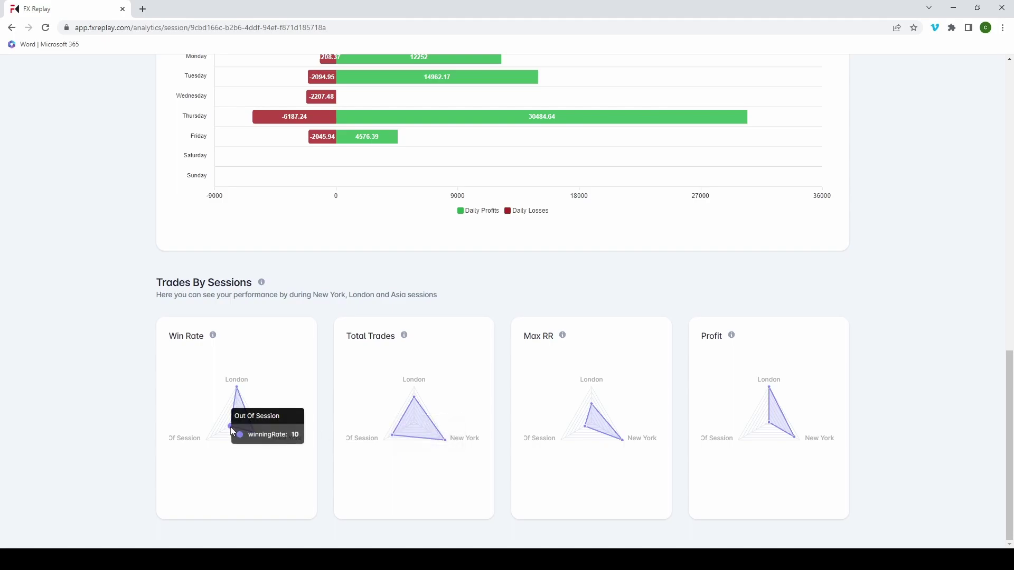
{"action": "mouse_move", "coordinate": [391, 439]}
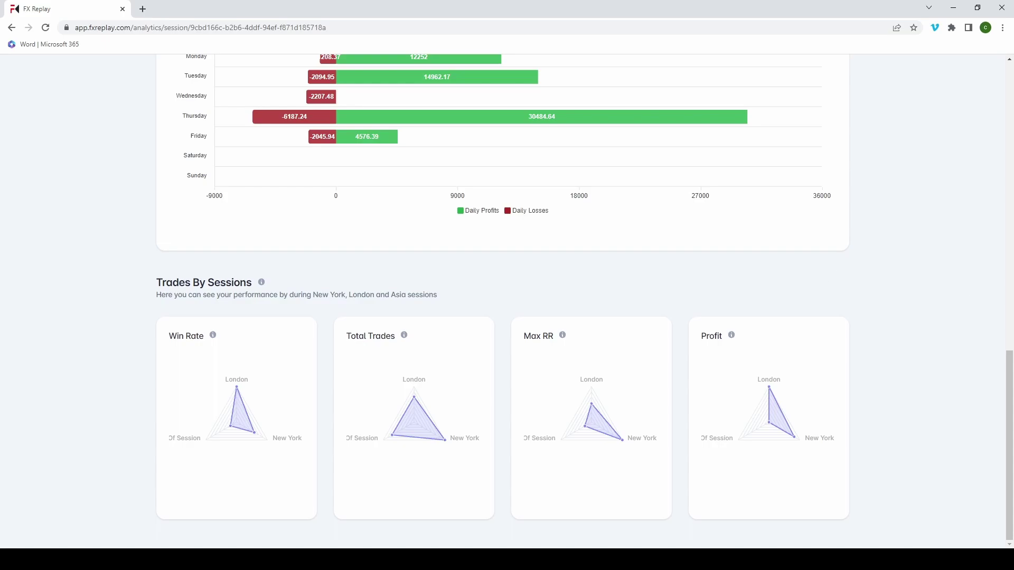
{"action": "left_click_drag", "start_coordinate": [1006, 399], "coordinate": [1009, 99]}
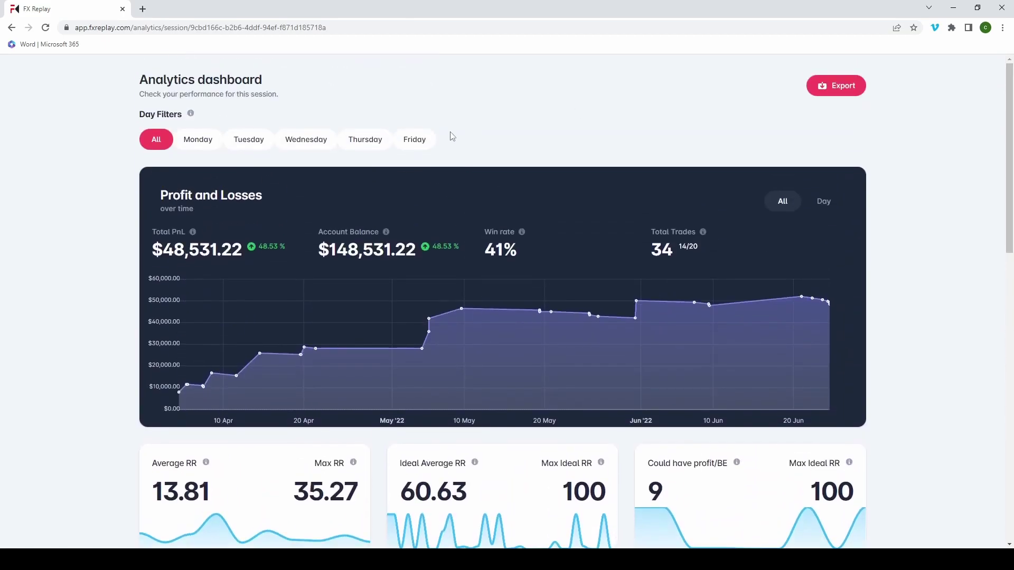
Go back to the sessions list, resume the GBPUSD session, and collapse the Closed Positions panel
{"action": "left_click", "coordinate": [12, 28]}
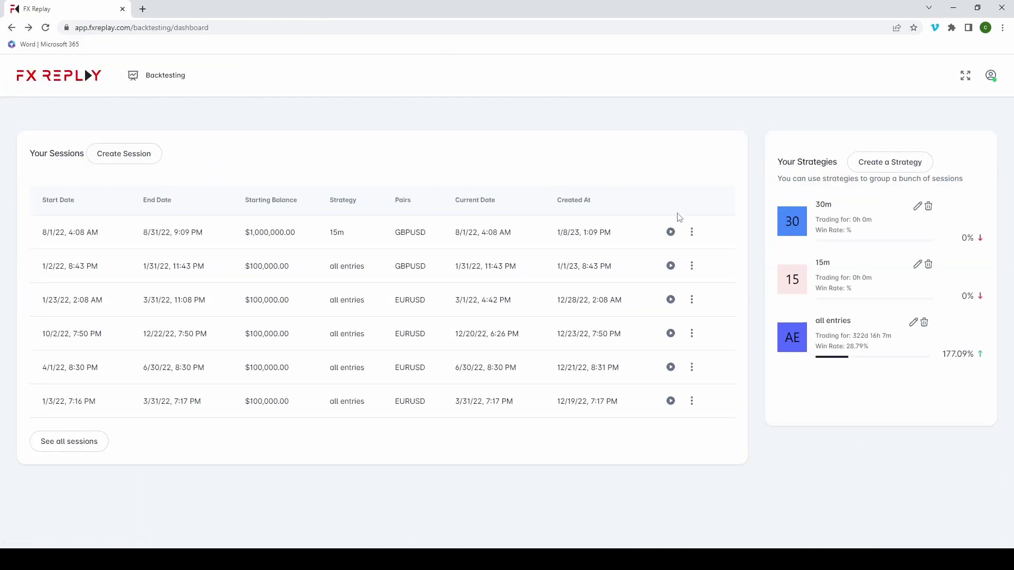
{"action": "left_click", "coordinate": [671, 232]}
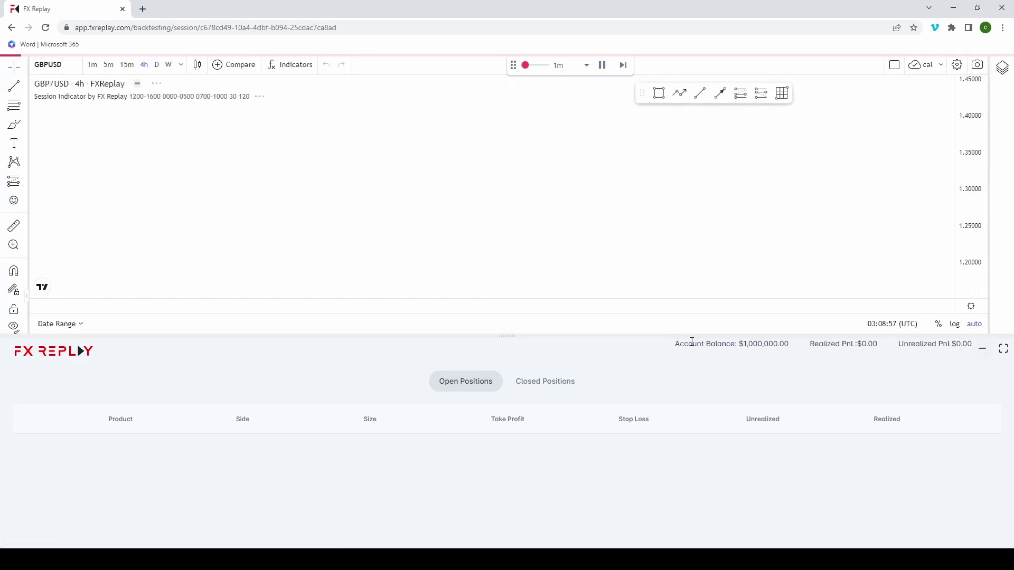
{"action": "left_click", "coordinate": [541, 389]}
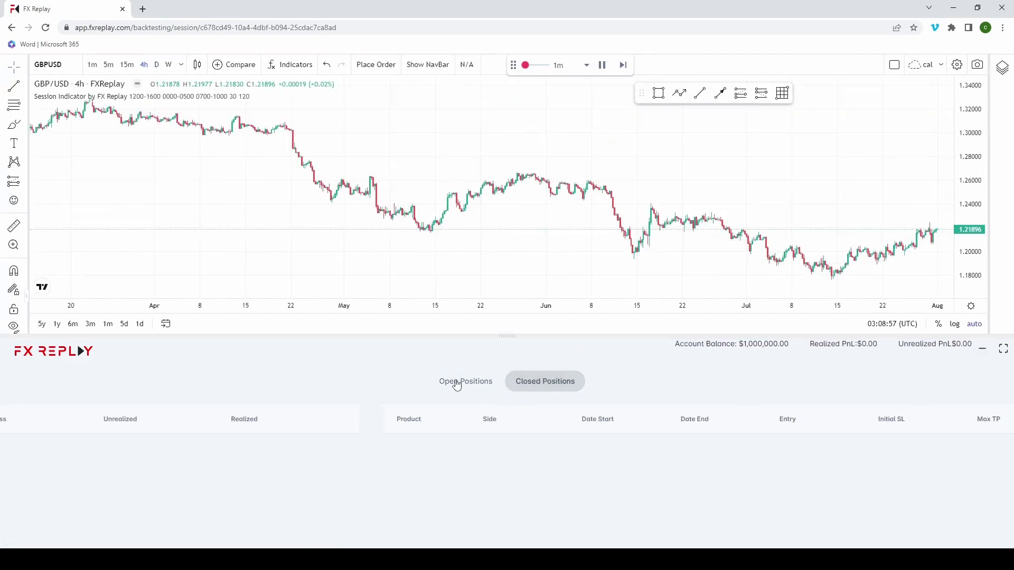
{"action": "left_click", "coordinate": [982, 349]}
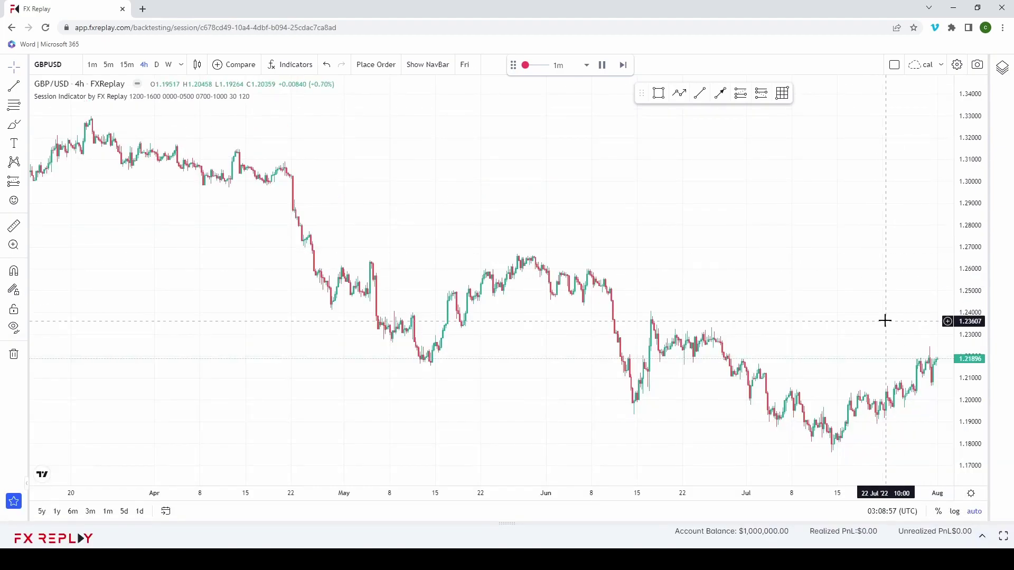
{"action": "scroll", "coordinate": [882, 319], "scroll_direction": "down", "scroll_amount": 5}
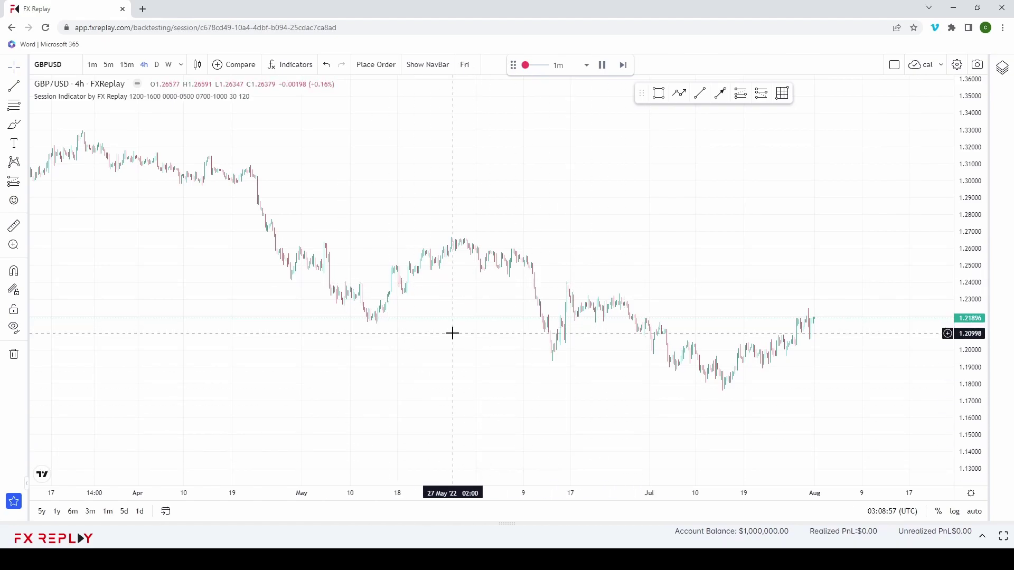
{"action": "scroll", "coordinate": [453, 333], "scroll_direction": "up", "scroll_amount": 4}
In the chart's Symbol settings, set candle bodies light grey for rising and black for falling
{"action": "scroll", "coordinate": [668, 253], "scroll_direction": "right", "scroll_amount": 2}
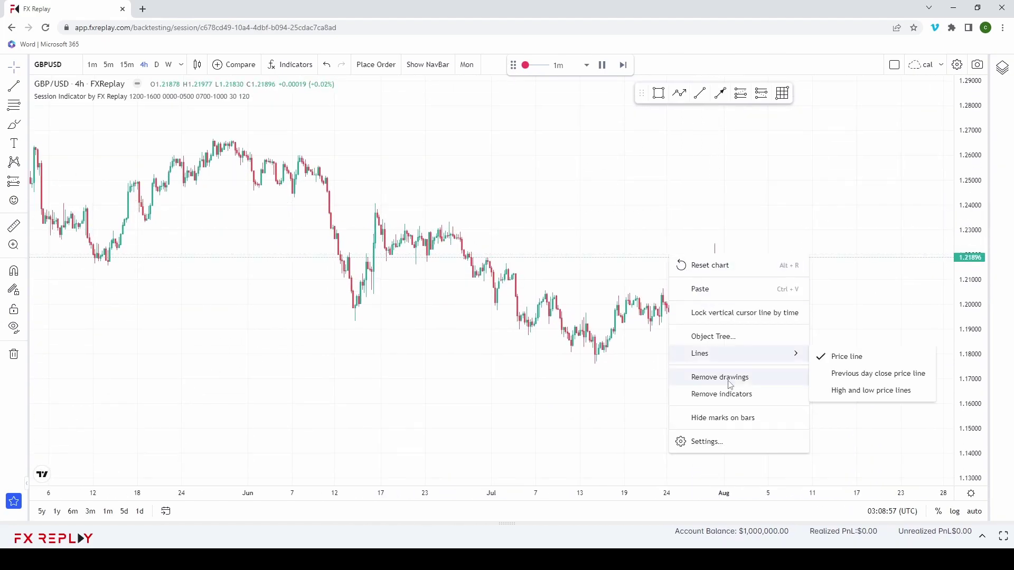
{"action": "left_click", "coordinate": [707, 441]}
{"action": "left_click", "coordinate": [432, 121]}
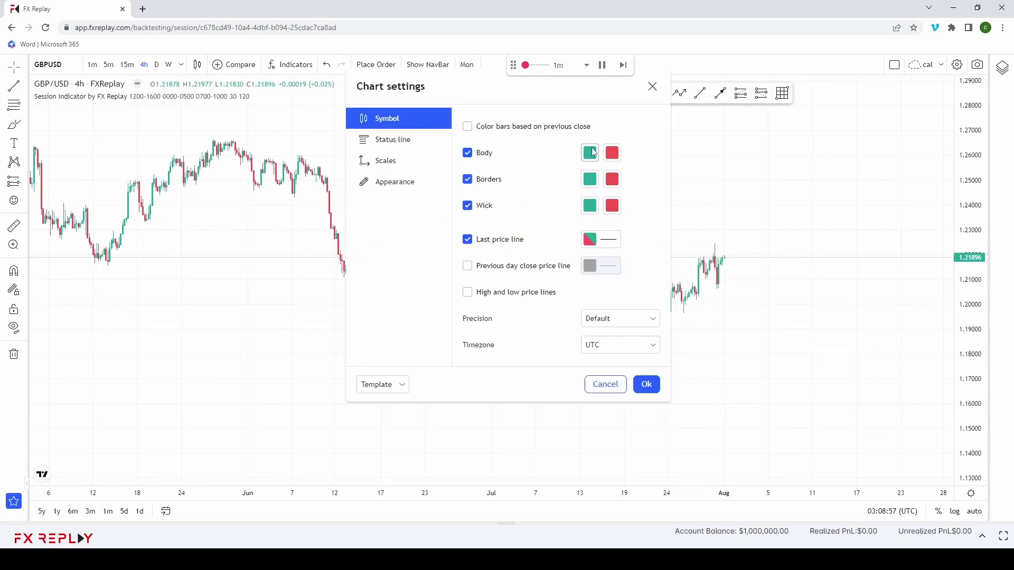
{"action": "left_click", "coordinate": [592, 153]}
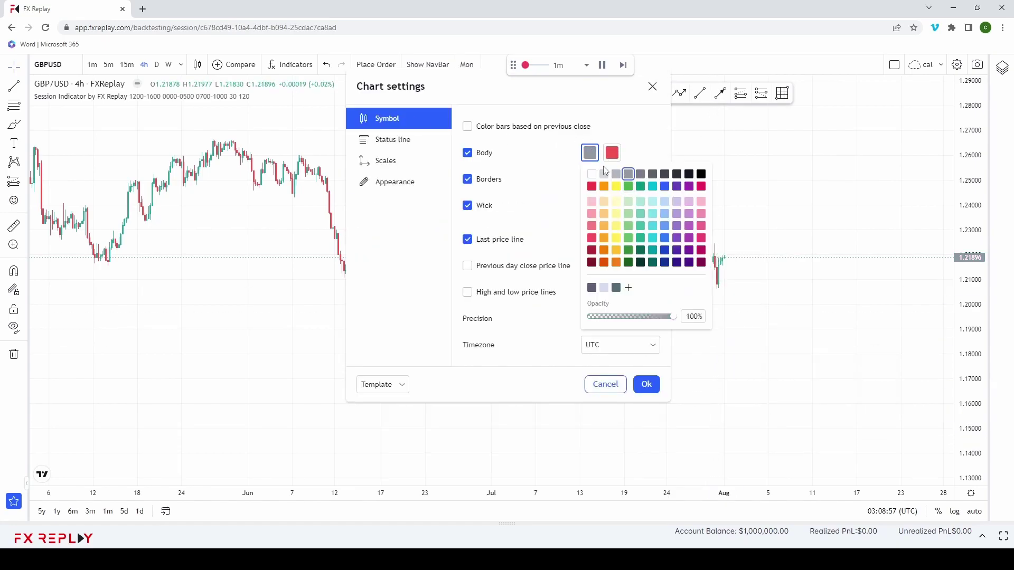
{"action": "left_click", "coordinate": [604, 173]}
{"action": "left_click", "coordinate": [611, 153]}
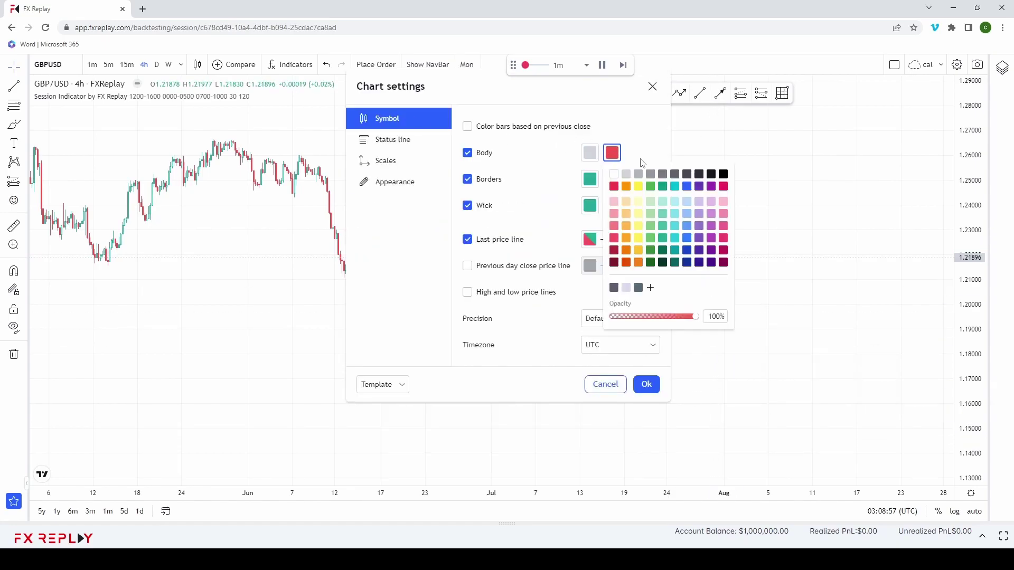
Set candle borders and wicks light grey up, black down, apply, and recentre on July prices
{"action": "left_click", "coordinate": [595, 178]}
{"action": "left_click", "coordinate": [604, 201]}
{"action": "left_click", "coordinate": [611, 179]}
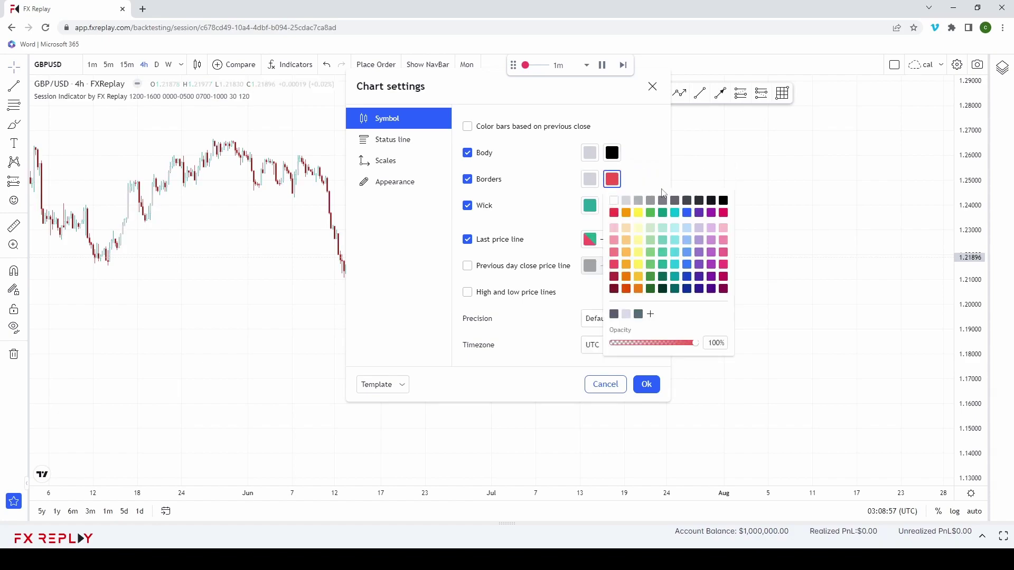
{"action": "left_click", "coordinate": [722, 200]}
{"action": "left_click", "coordinate": [590, 205]}
{"action": "left_click", "coordinate": [604, 226]}
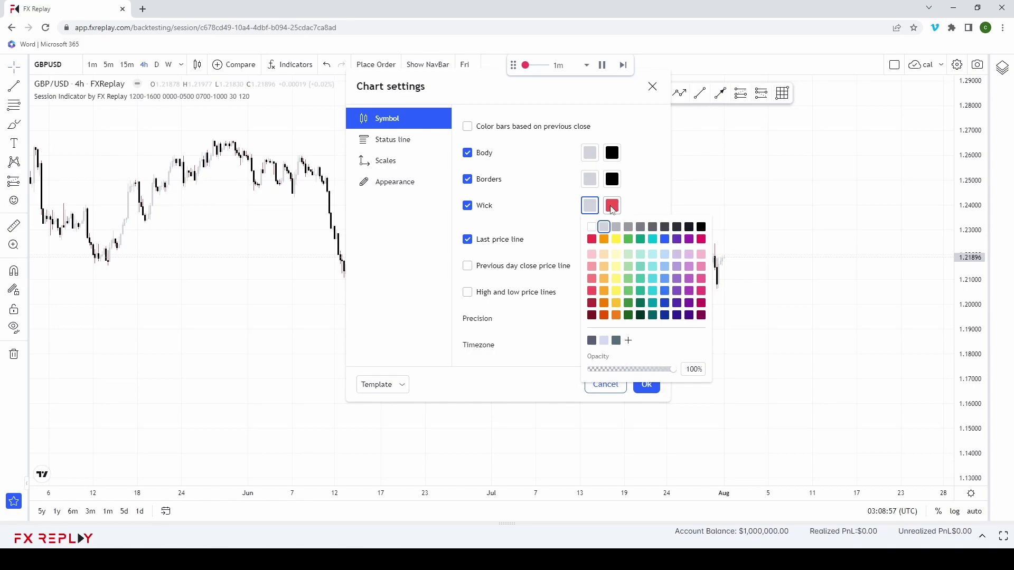
{"action": "left_click", "coordinate": [612, 206]}
{"action": "left_click", "coordinate": [645, 220]}
{"action": "left_click", "coordinate": [647, 384]}
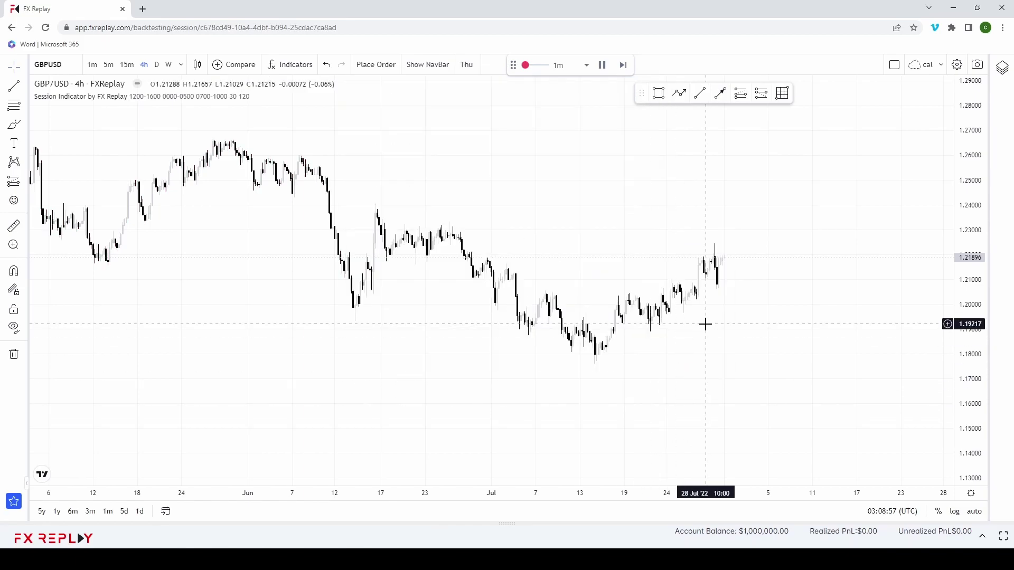
{"action": "scroll", "coordinate": [788, 362], "scroll_direction": "up", "scroll_amount": 3}
{"action": "scroll", "coordinate": [780, 274], "scroll_direction": "left", "scroll_amount": 2}
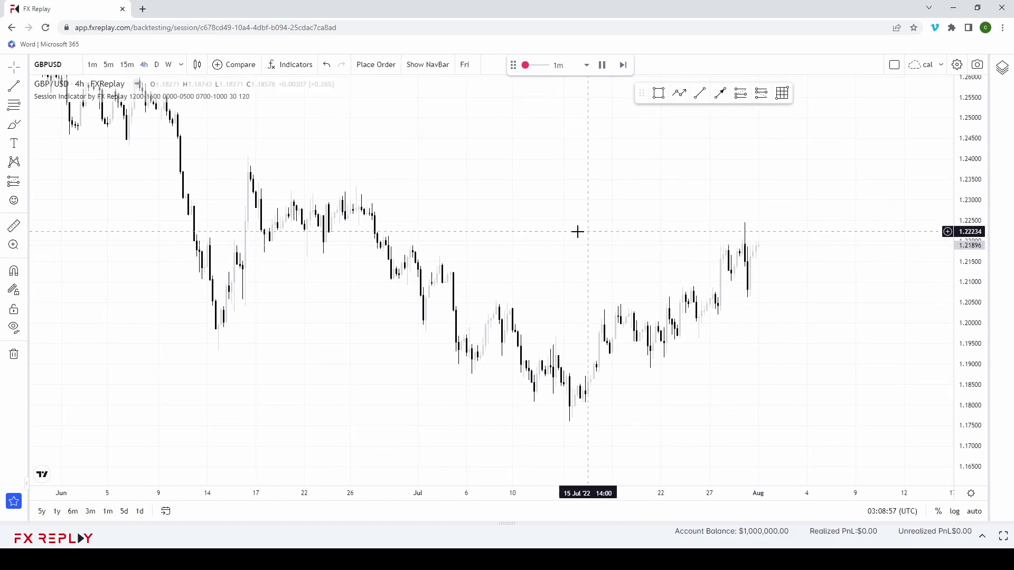
{"action": "left_click_drag", "start_coordinate": [616, 223], "coordinate": [636, 213]}
Review the status line, price scale and appearance settings, keeping the chart on 4-hour bars
{"action": "right_click", "coordinate": [636, 212]}
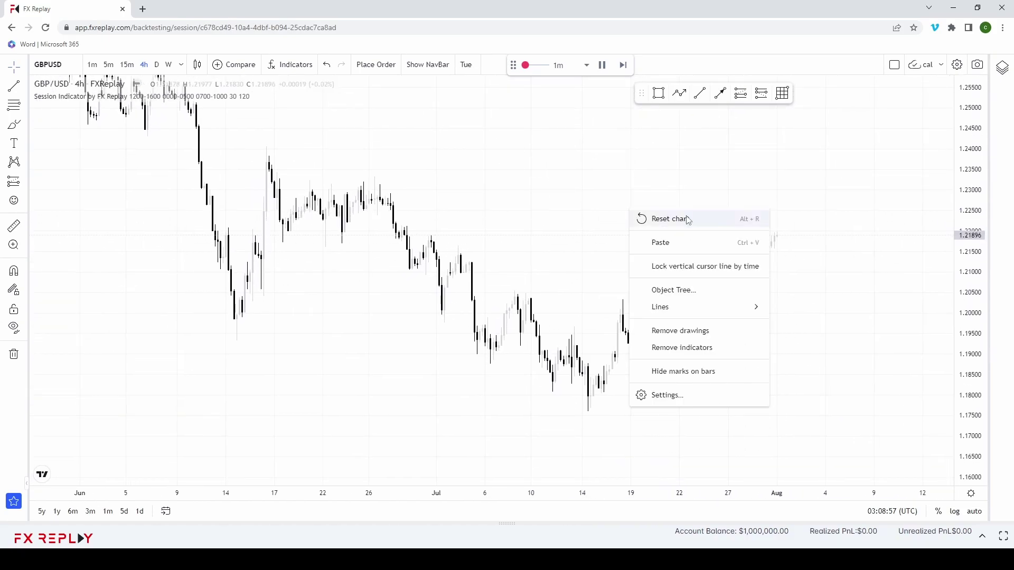
{"action": "left_click", "coordinate": [660, 394]}
{"action": "left_click", "coordinate": [392, 193]}
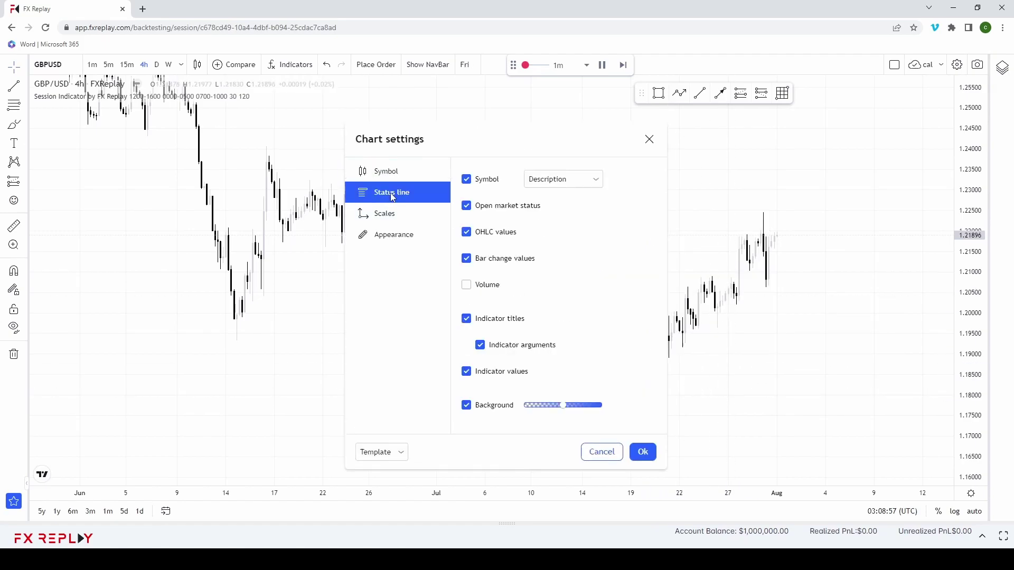
{"action": "left_click", "coordinate": [394, 200]}
{"action": "left_click", "coordinate": [398, 224]}
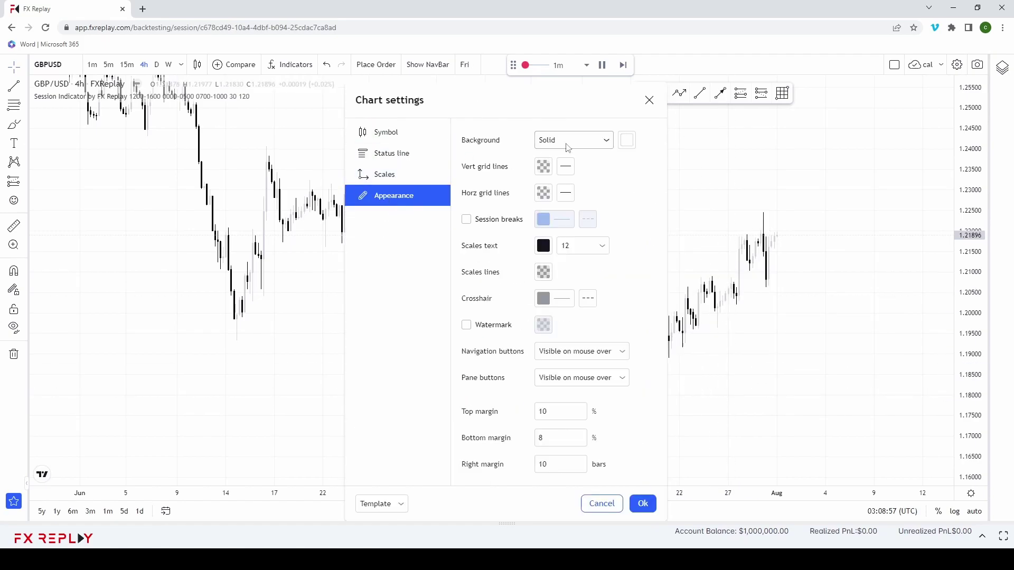
{"action": "left_click", "coordinate": [648, 101]}
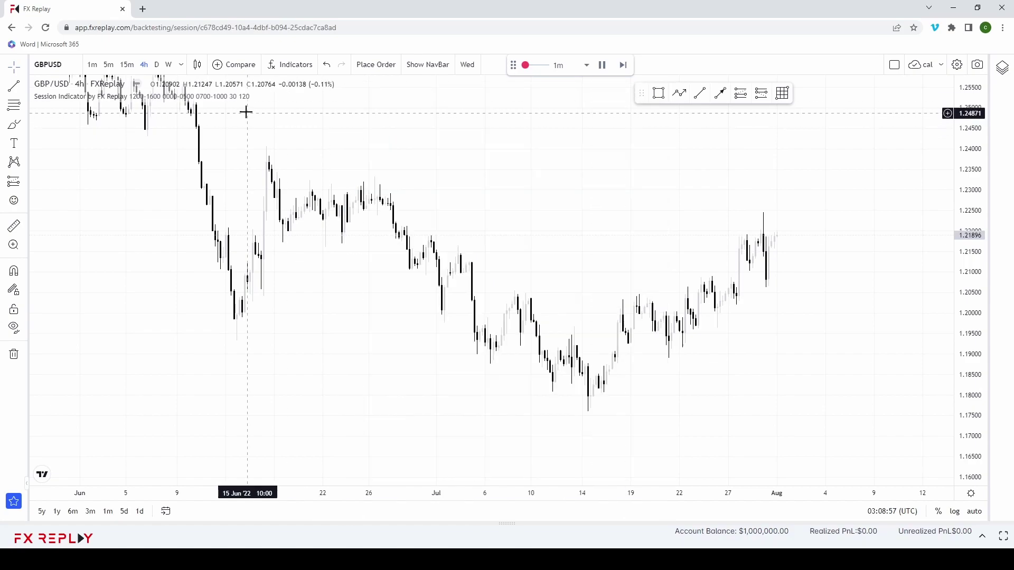
{"action": "left_click", "coordinate": [181, 64]}
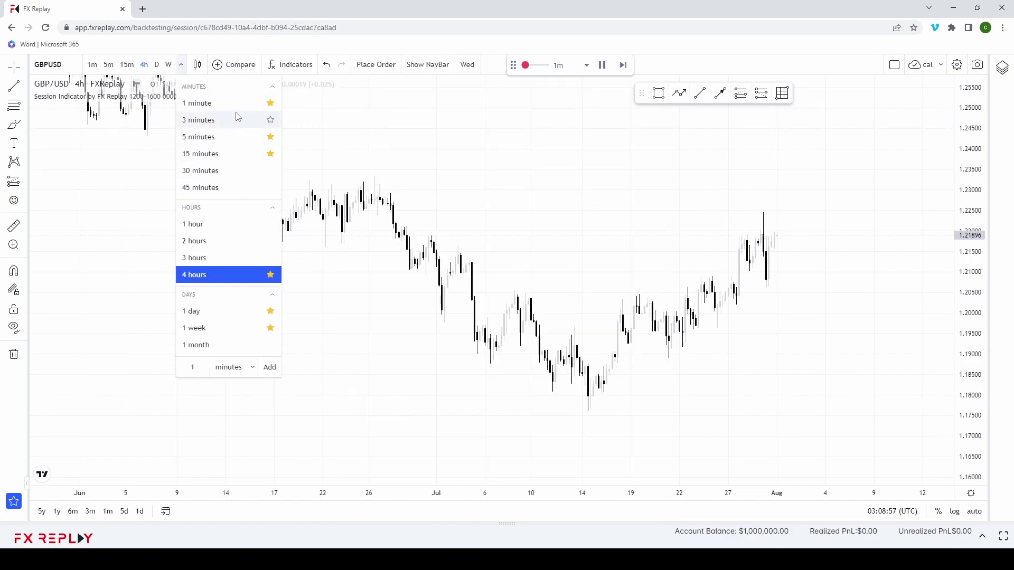
{"action": "left_click", "coordinate": [30, 125]}
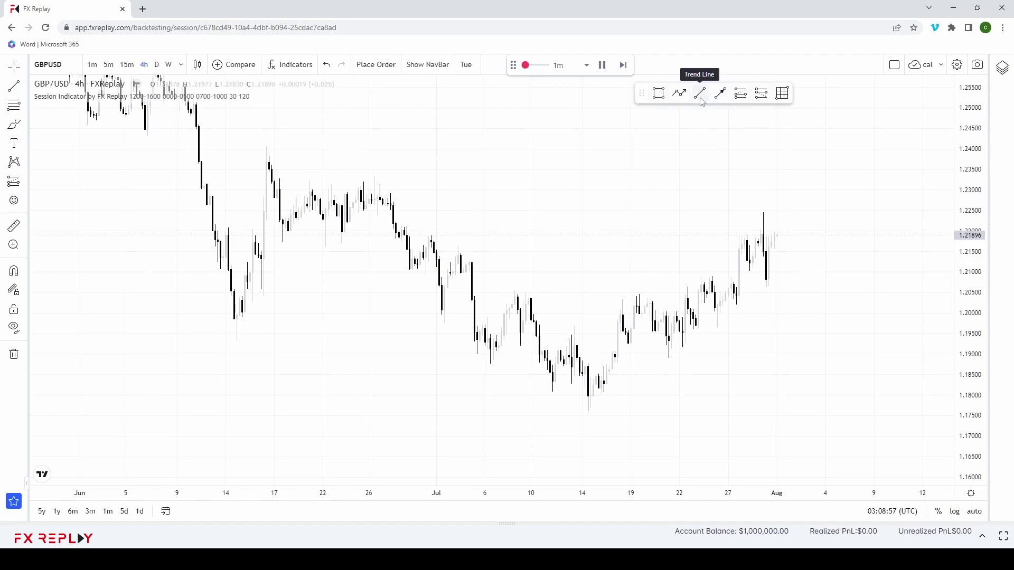
Drag the replay control bar onto the chart over the recent prices
{"action": "left_click_drag", "start_coordinate": [563, 158], "coordinate": [591, 212]}
{"action": "scroll", "coordinate": [591, 211], "scroll_direction": "up", "scroll_amount": 3}
{"action": "left_click_drag", "start_coordinate": [513, 65], "coordinate": [620, 163]}
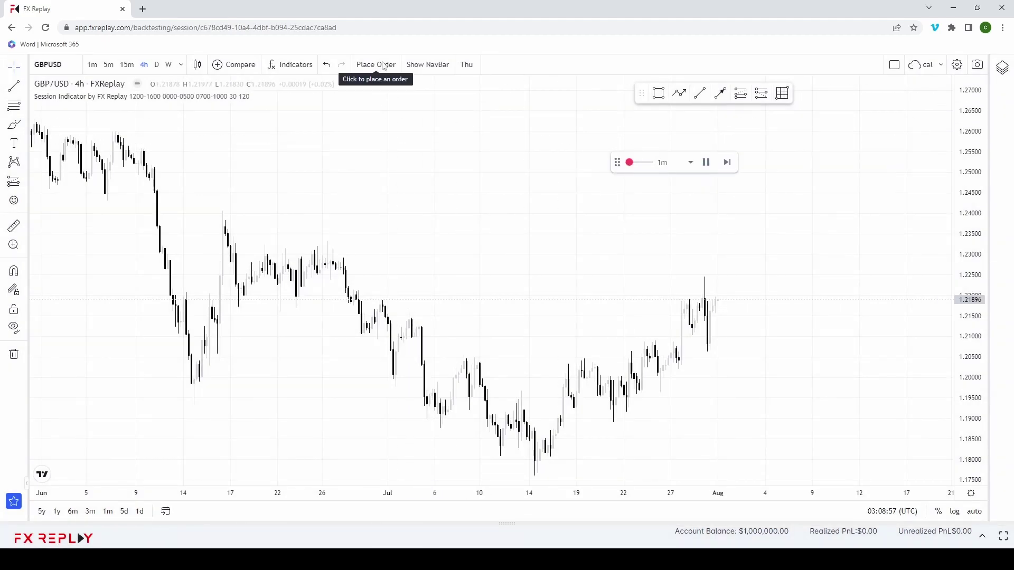
{"action": "left_click_drag", "start_coordinate": [616, 163], "coordinate": [583, 139]}
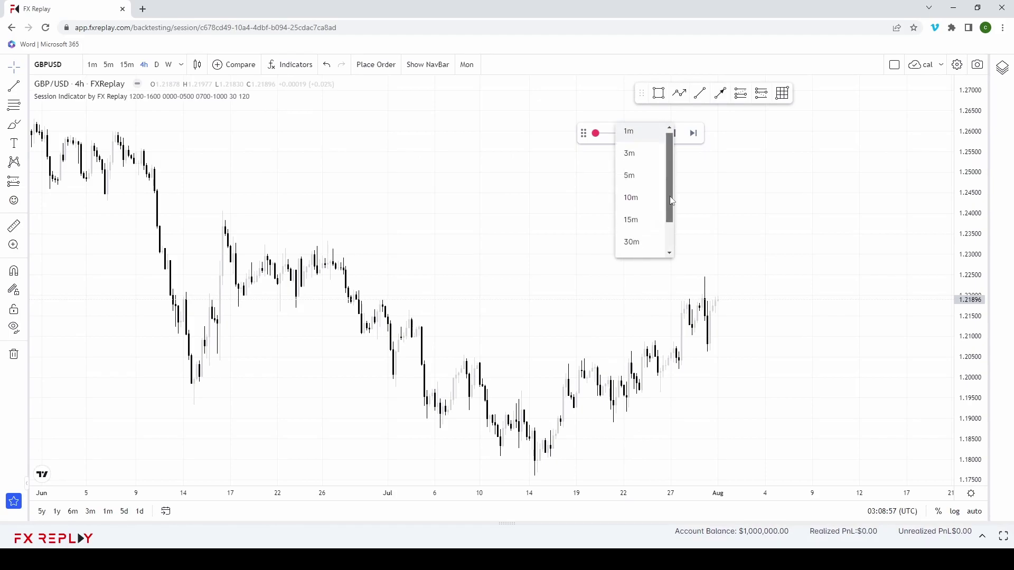
{"action": "scroll", "coordinate": [669, 210], "scroll_direction": "down", "scroll_amount": 1}
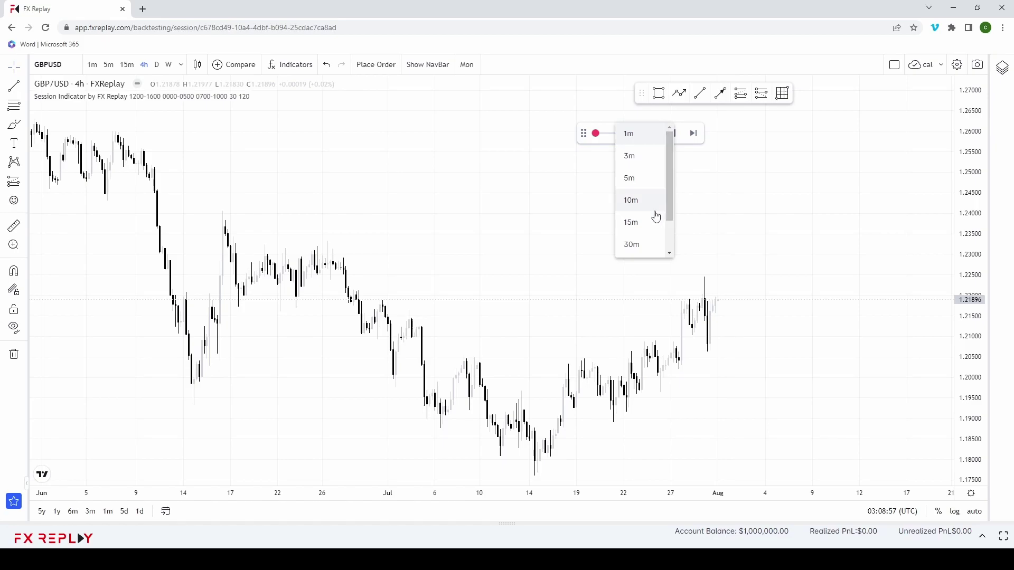
Set the replay step and chart candles to 15 minutes, then play and pause the replay
{"action": "left_click", "coordinate": [638, 223]}
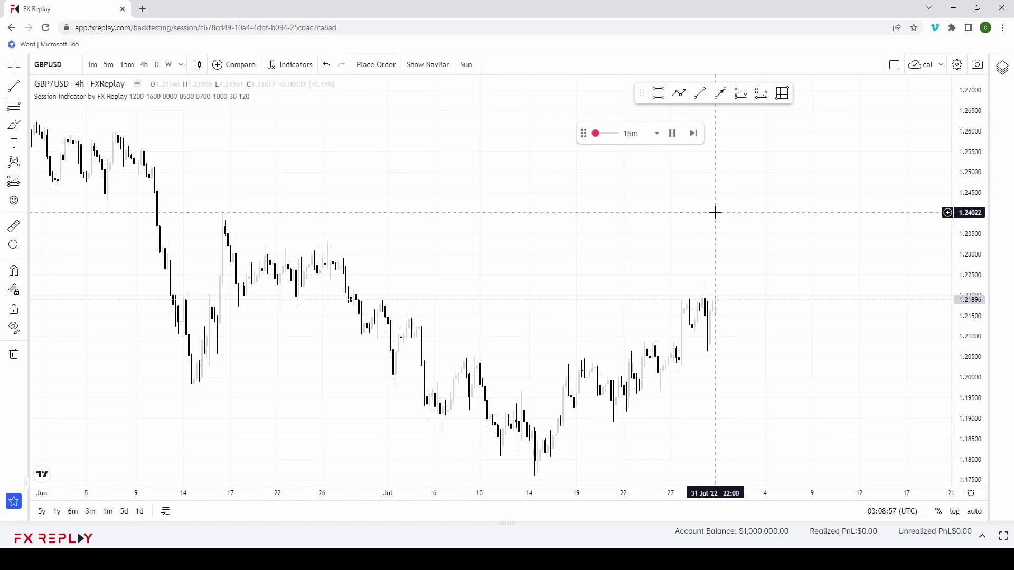
{"action": "scroll", "coordinate": [715, 213], "scroll_direction": "up", "scroll_amount": 3}
{"action": "left_click", "coordinate": [128, 66]}
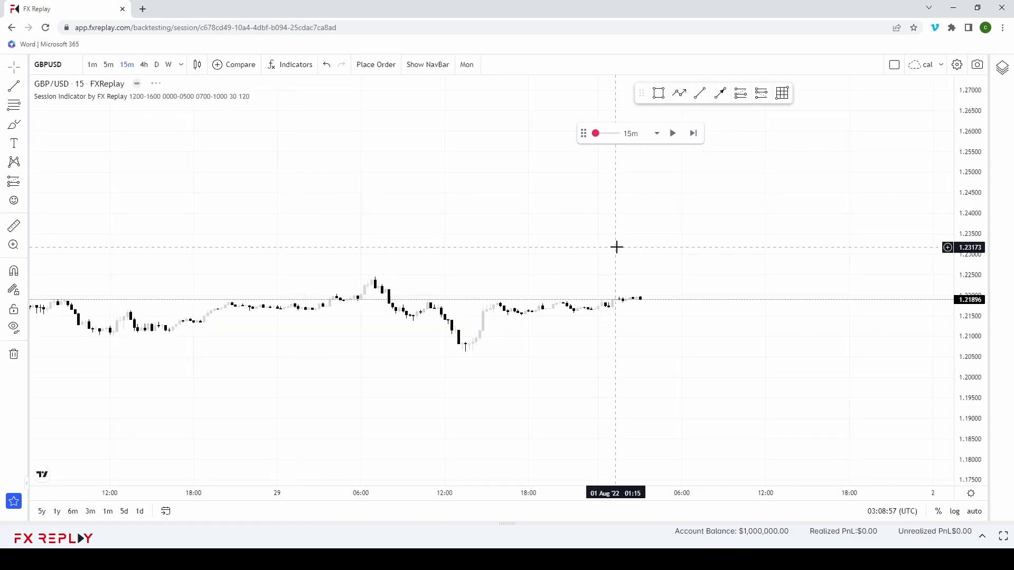
{"action": "scroll", "coordinate": [930, 301], "scroll_direction": "up", "scroll_amount": 3}
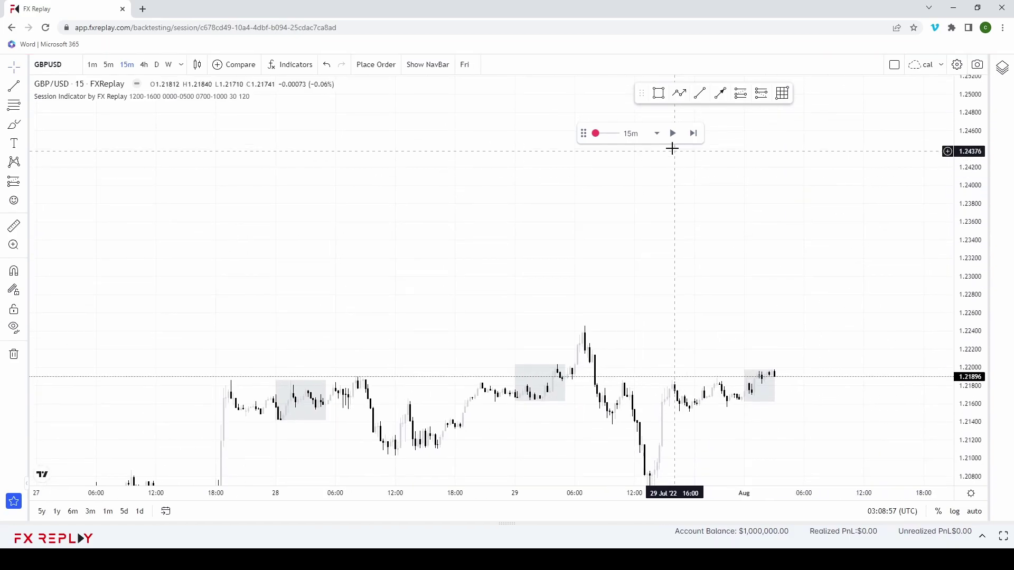
{"action": "left_click", "coordinate": [673, 134]}
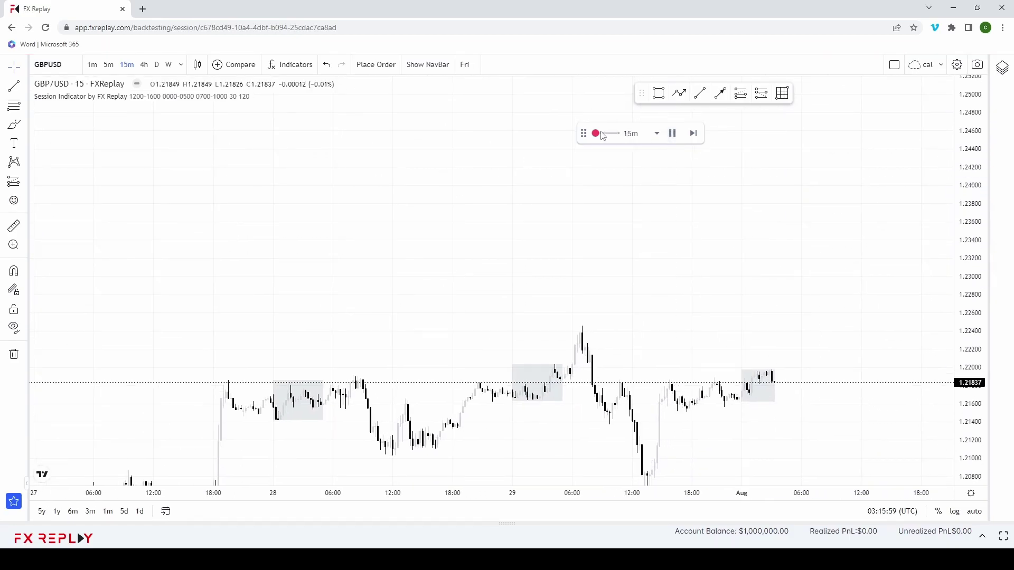
{"action": "left_click_drag", "start_coordinate": [601, 134], "coordinate": [608, 183]}
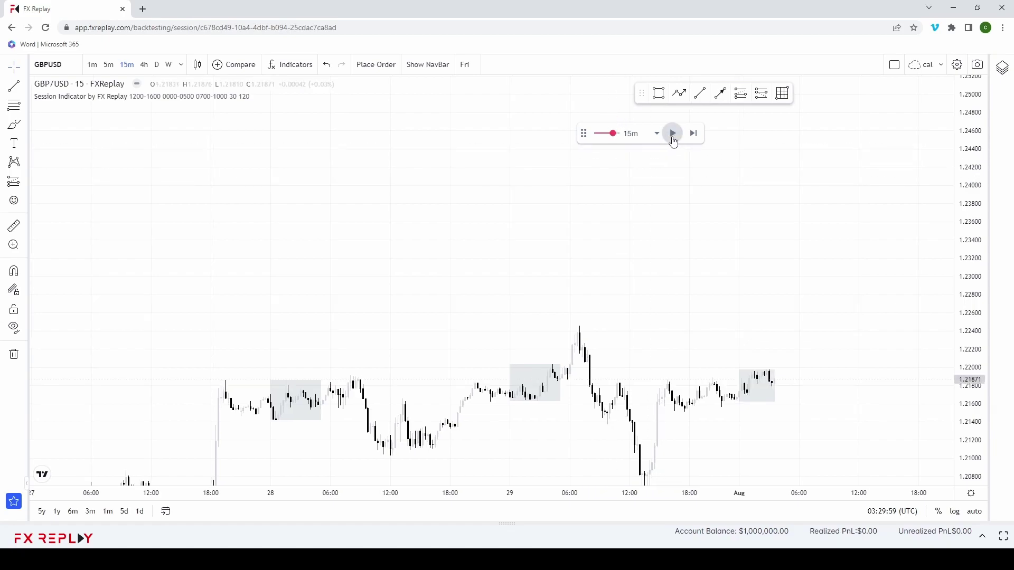
{"action": "left_click", "coordinate": [672, 134]}
Step the replay forward bar by bar until 15:59 on 1 Aug
{"action": "left_click", "coordinate": [673, 134]}
{"action": "left_click", "coordinate": [672, 134]}
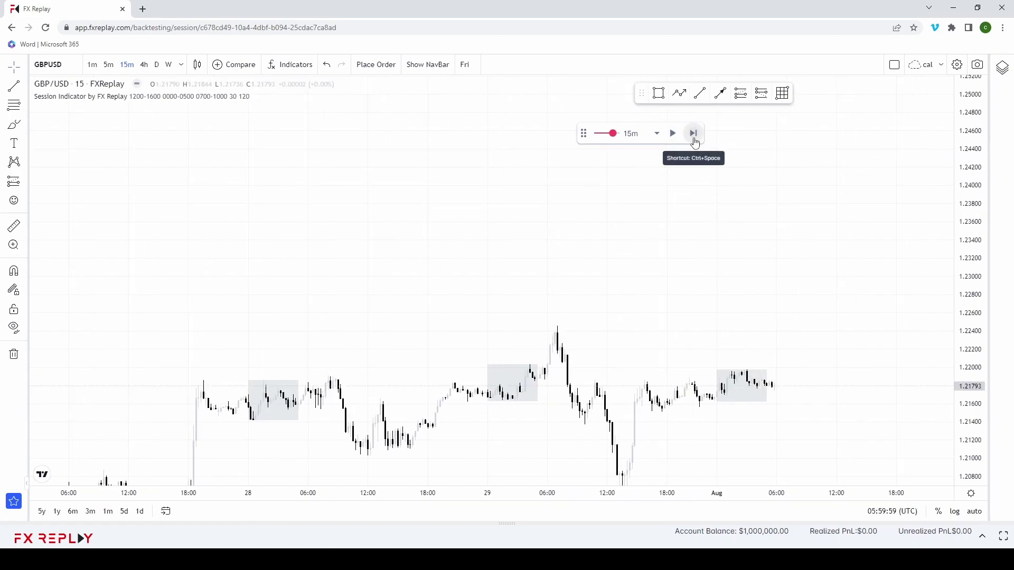
{"action": "left_click", "coordinate": [693, 134]}
{"action": "left_click", "coordinate": [694, 135]}
{"action": "left_click", "coordinate": [694, 135]}
{"action": "left_click", "coordinate": [693, 135]}
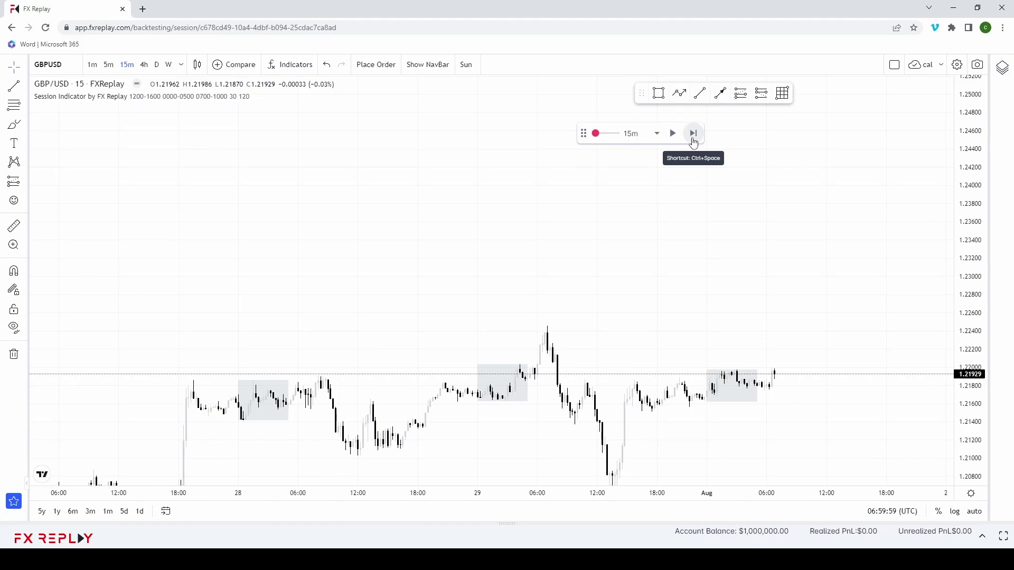
{"action": "scroll", "coordinate": [762, 227], "scroll_direction": "up", "scroll_amount": 3}
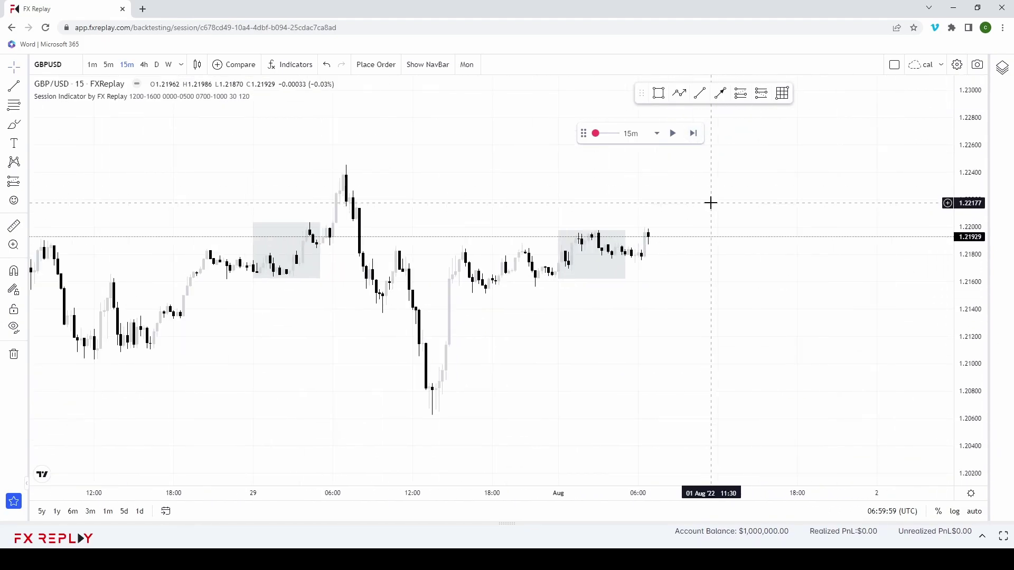
{"action": "key", "text": "ctrl+space"}
{"action": "key", "text": "ctrl+space"}
{"action": "key", "text": "ctrl+space"}
{"action": "key", "text": "ctrl+space"}
{"action": "key", "text": "ctrl+space"}
{"action": "key", "text": "ctrl+space"}
{"action": "key", "text": "ctrl+space"}
{"action": "key", "text": "ctrl+space"}
{"action": "key", "text": "ctrl+space"}
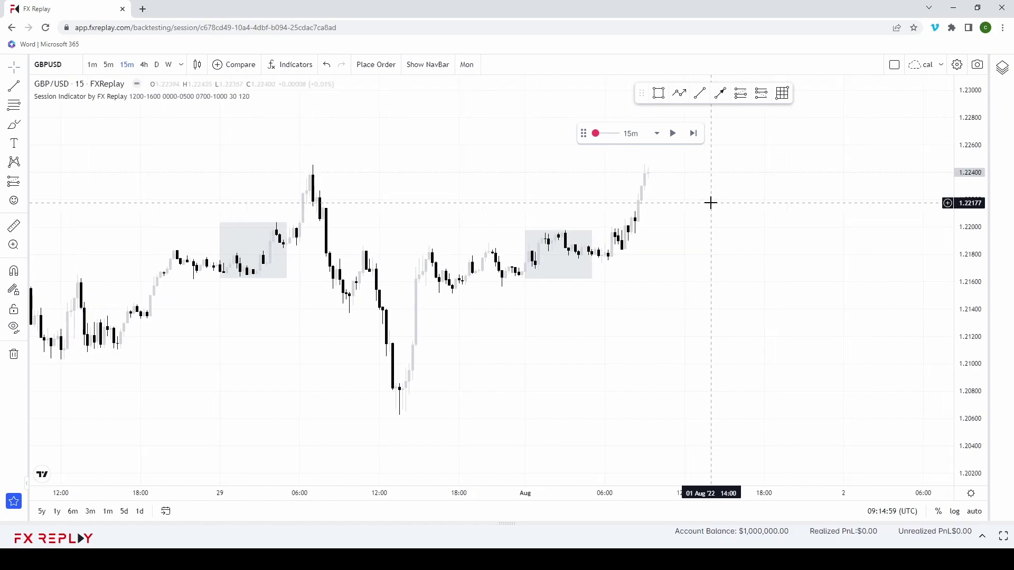
{"action": "key", "text": "ctrl+space"}
{"action": "key", "text": "ctrl+space"}
{"action": "key", "text": "ctrl+space"}
{"action": "key", "text": "ctrl+space"}
{"action": "key", "text": "ctrl+space"}
{"action": "key", "text": "ctrl+space"}
{"action": "key", "text": "ctrl+space"}
{"action": "key", "text": "ctrl+space"}
{"action": "key", "text": "ctrl+space"}
{"action": "key", "text": "ctrl+space"}
{"action": "key", "text": "ctrl+space"}
{"action": "key", "text": "ctrl+space"}
{"action": "key", "text": "ctrl+space"}
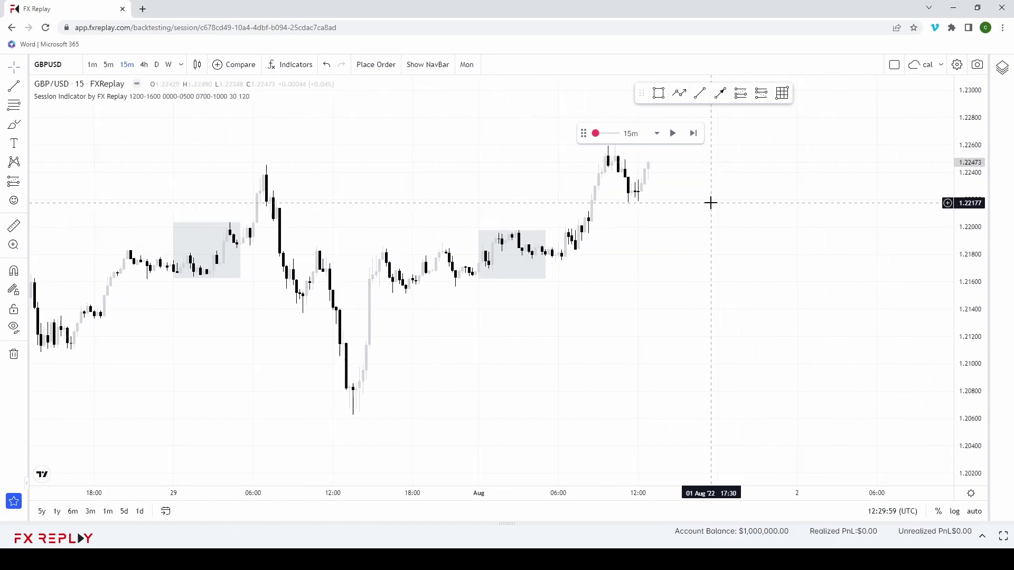
{"action": "key", "text": "ctrl+space"}
{"action": "key", "text": "ctrl+space"}
{"action": "key", "text": "ctrl+space"}
{"action": "scroll", "coordinate": [850, 274], "scroll_direction": "down", "scroll_amount": 5}
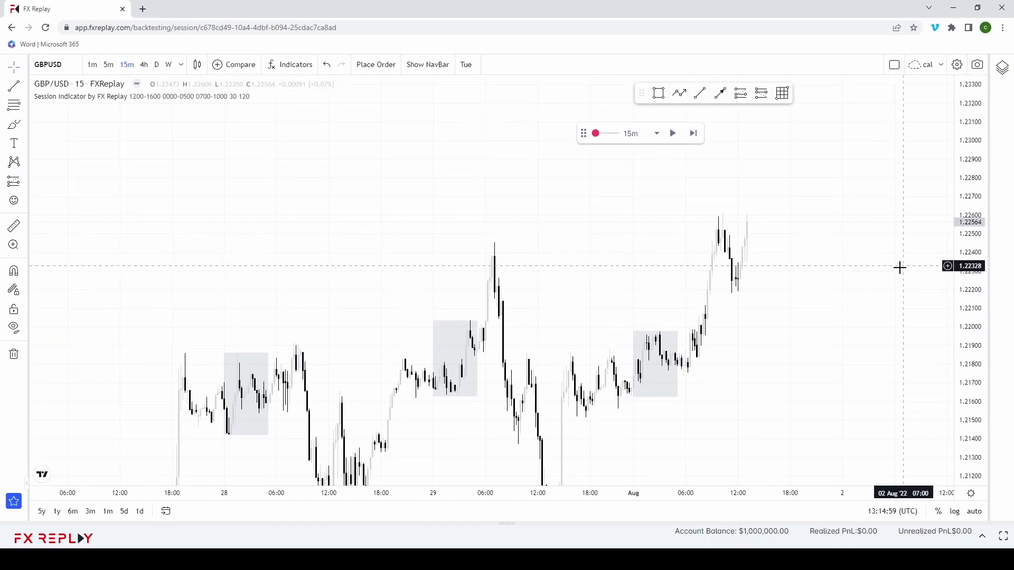
{"action": "key", "text": "ctrl+space"}
{"action": "key", "text": "ctrl+space"}
{"action": "key", "text": "ctrl+space"}
{"action": "key", "text": "ctrl+space"}
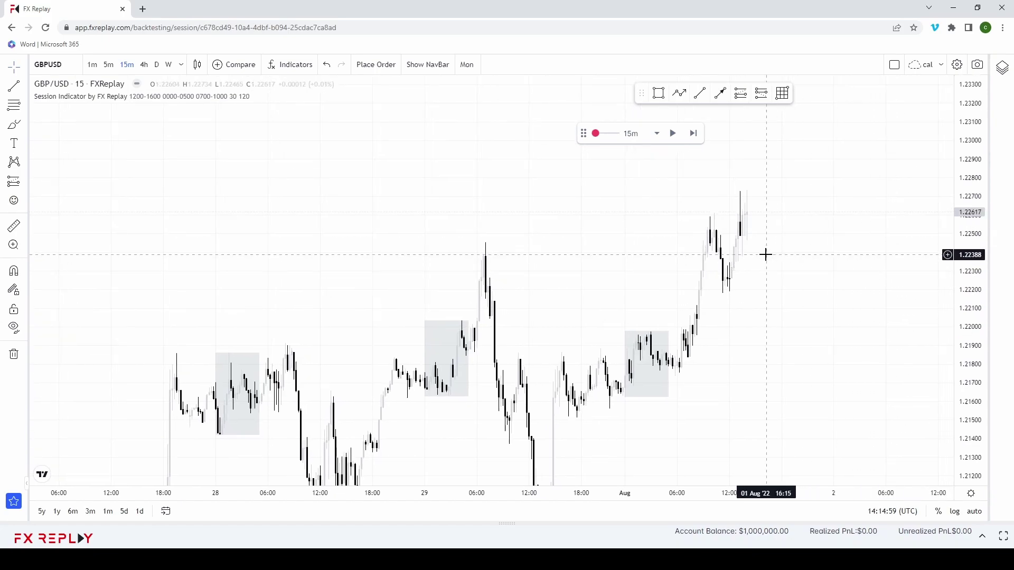
{"action": "key", "text": "ctrl+space"}
{"action": "key", "text": "ctrl+space"}
{"action": "key", "text": "ctrl+space"}
{"action": "key", "text": "ctrl+space"}
{"action": "key", "text": "ctrl+space"}
{"action": "key", "text": "ctrl+space"}
{"action": "key", "text": "ctrl+space"}
{"action": "scroll", "coordinate": [930, 267], "scroll_direction": "down", "scroll_amount": 5}
{"action": "scroll", "coordinate": [898, 321], "scroll_direction": "up", "scroll_amount": 5}
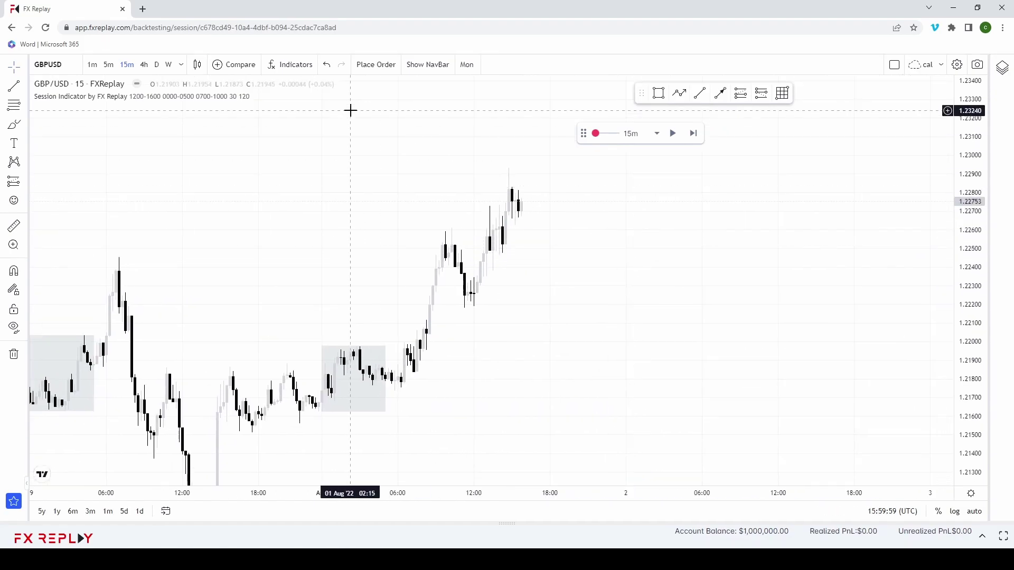
Draw a short right of the latest GBP/USD bar: entry 1.22648, stop 1.23504, target 1.20519
{"action": "left_click", "coordinate": [760, 94]}
{"action": "left_click", "coordinate": [571, 218]}
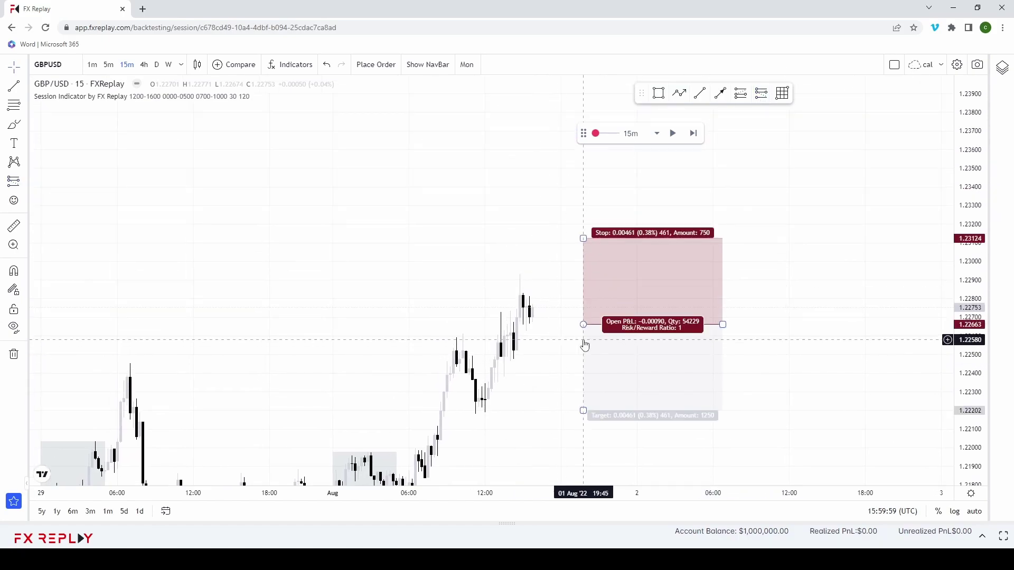
{"action": "left_click_drag", "start_coordinate": [583, 324], "coordinate": [567, 327]}
{"action": "left_click_drag", "start_coordinate": [567, 238], "coordinate": [549, 167]}
{"action": "left_click_drag", "start_coordinate": [572, 278], "coordinate": [579, 471]}
{"action": "left_click_drag", "start_coordinate": [613, 369], "coordinate": [581, 440]}
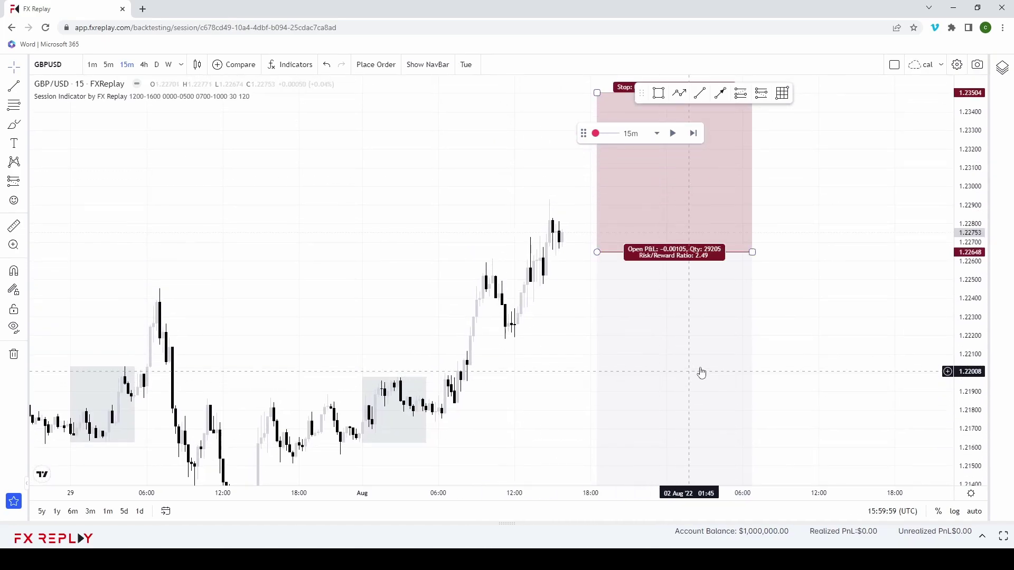
{"action": "scroll", "coordinate": [772, 356], "scroll_direction": "down", "scroll_amount": 4}
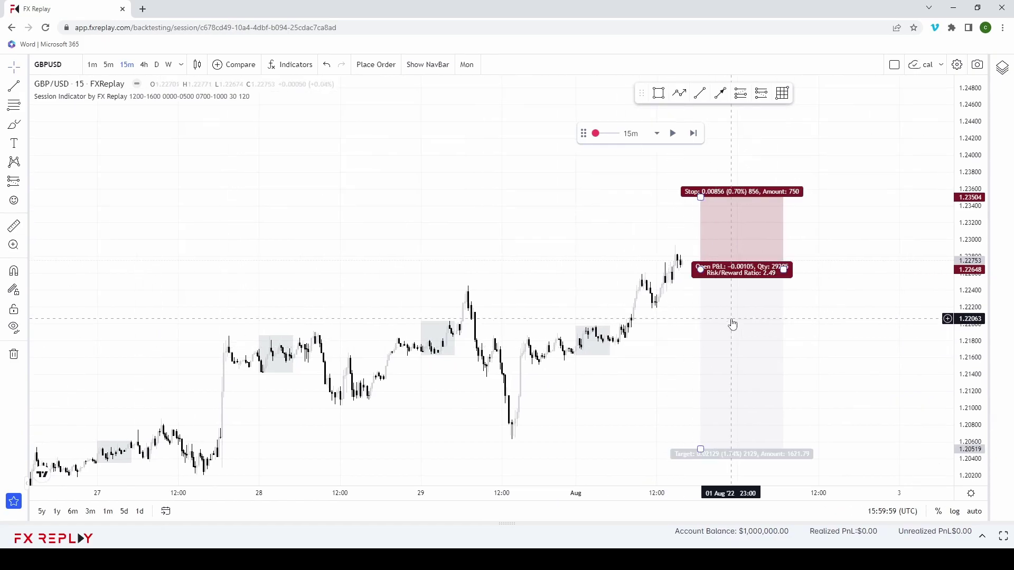
Turn the short position drawing into a 1,168,224.30-unit sell limit order with SL 1.23504 and TP 1.20519
{"action": "left_click", "coordinate": [732, 324]}
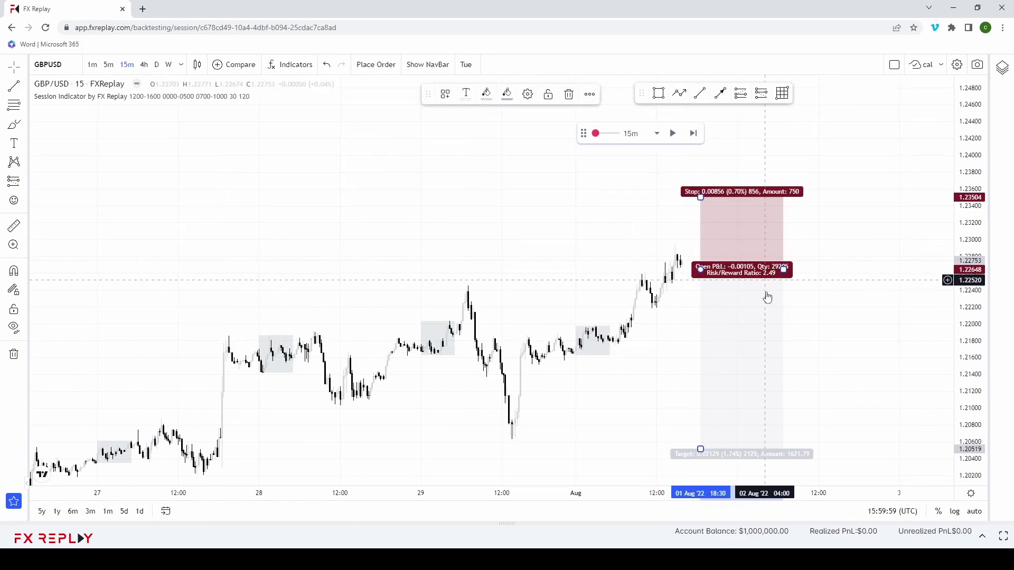
{"action": "left_click", "coordinate": [385, 69]}
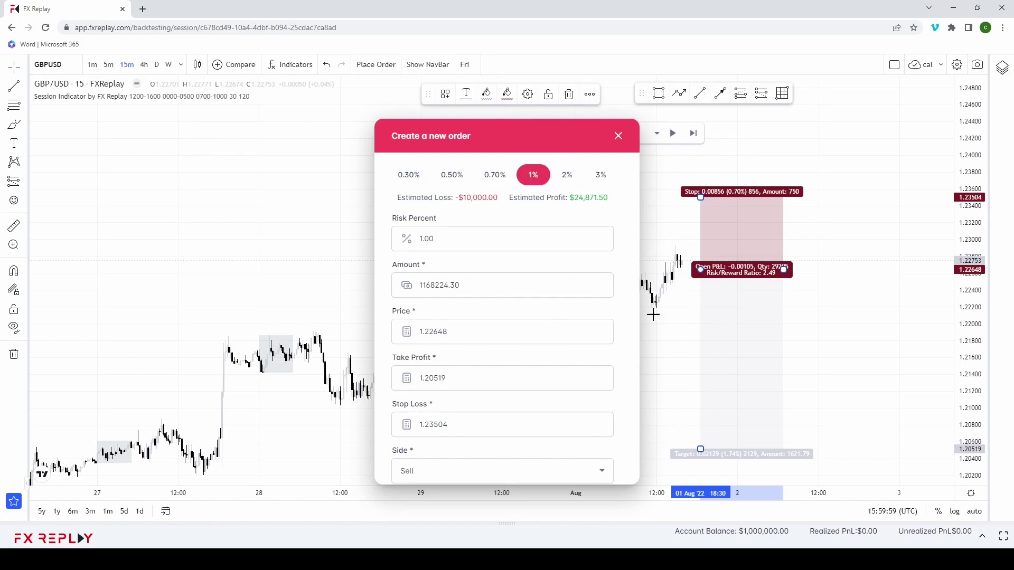
{"action": "scroll", "coordinate": [461, 397], "scroll_direction": "down", "scroll_amount": 2}
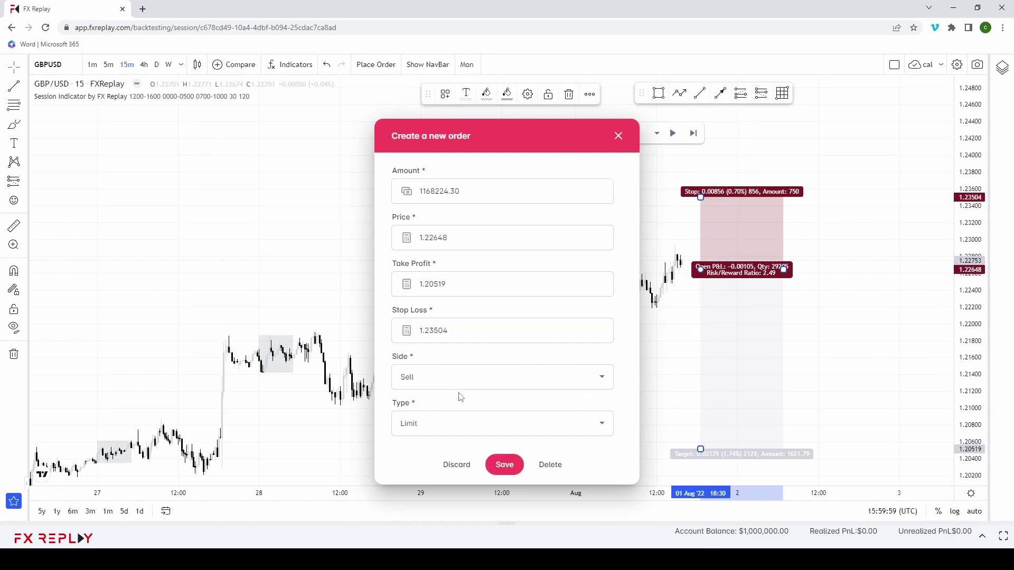
{"action": "left_click", "coordinate": [425, 428]}
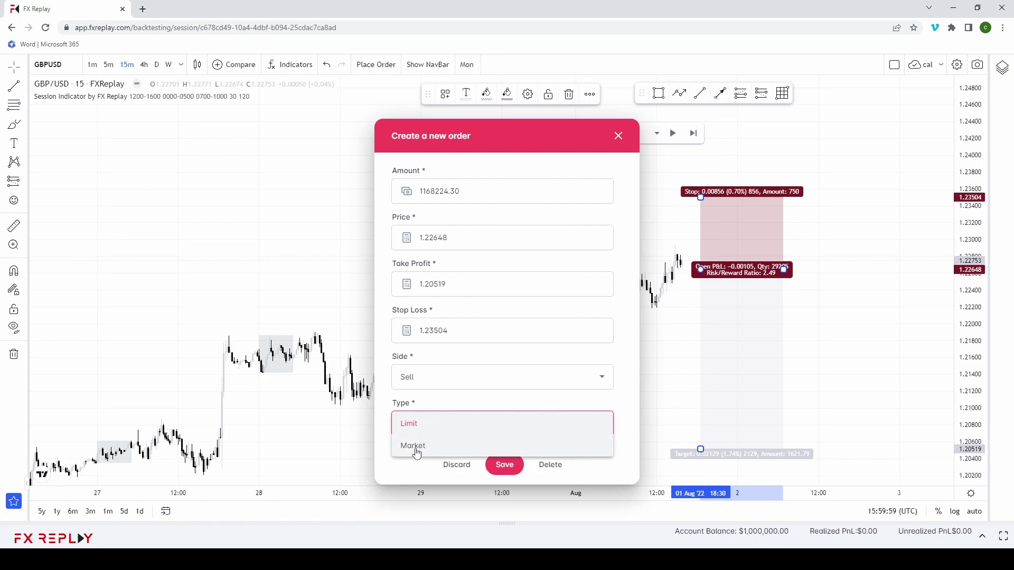
{"action": "left_click", "coordinate": [413, 423]}
{"action": "left_click", "coordinate": [514, 463]}
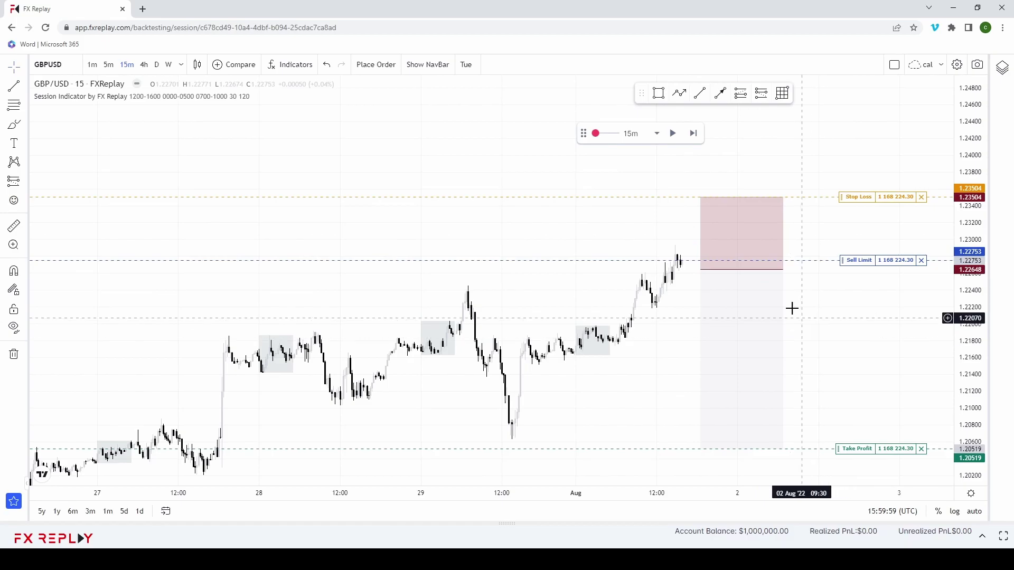
Move the sell limit to the drawn entry and advance the replay bar by bar until it fills
{"action": "left_click_drag", "start_coordinate": [854, 260], "coordinate": [857, 268]}
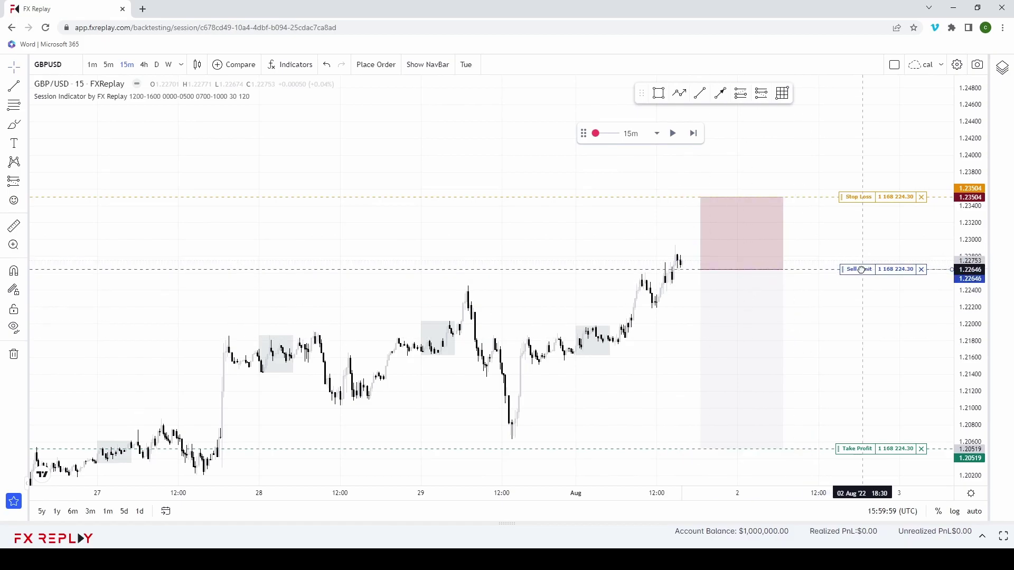
{"action": "left_click_drag", "start_coordinate": [833, 346], "coordinate": [841, 383]}
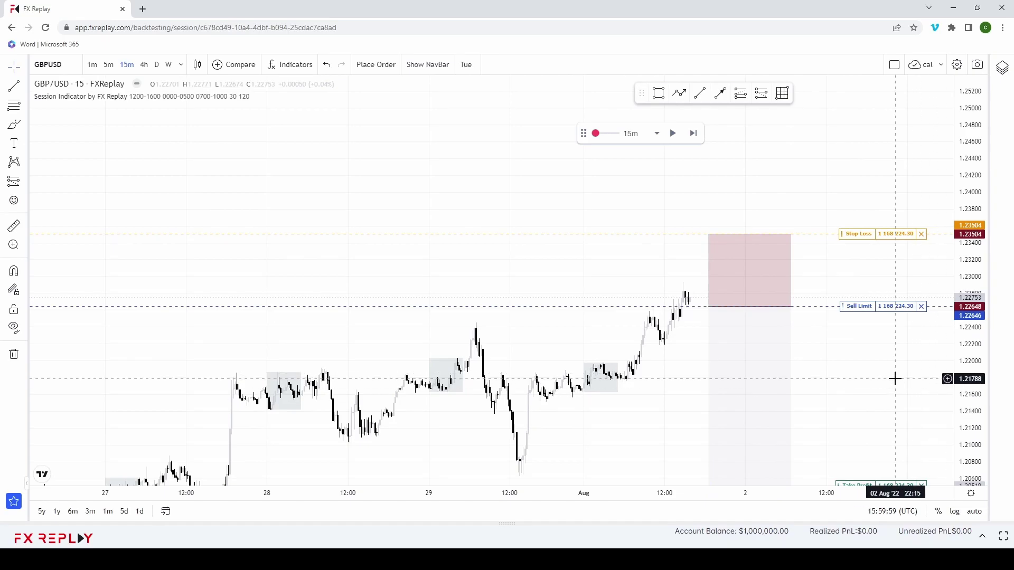
{"action": "key", "text": "Right"}
{"action": "key", "text": "Right"}
{"action": "key", "text": "Right"}
{"action": "key", "text": "Right"}
{"action": "key", "text": "Right"}
{"action": "key", "text": "Right"}
{"action": "key", "text": "Right"}
{"action": "key", "text": "Right"}
{"action": "key", "text": "Right"}
{"action": "key", "text": "Right"}
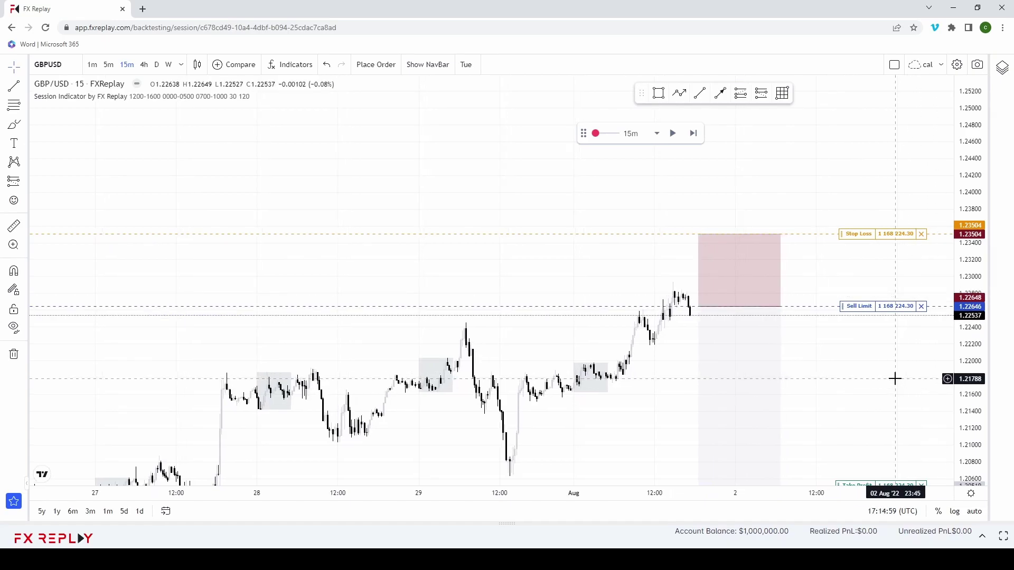
{"action": "key", "text": "Right"}
{"action": "key", "text": "Right"}
{"action": "key", "text": "Right"}
{"action": "key", "text": "Right"}
{"action": "key", "text": "Right"}
{"action": "key", "text": "Right"}
{"action": "key", "text": "Right"}
{"action": "key", "text": "Right"}
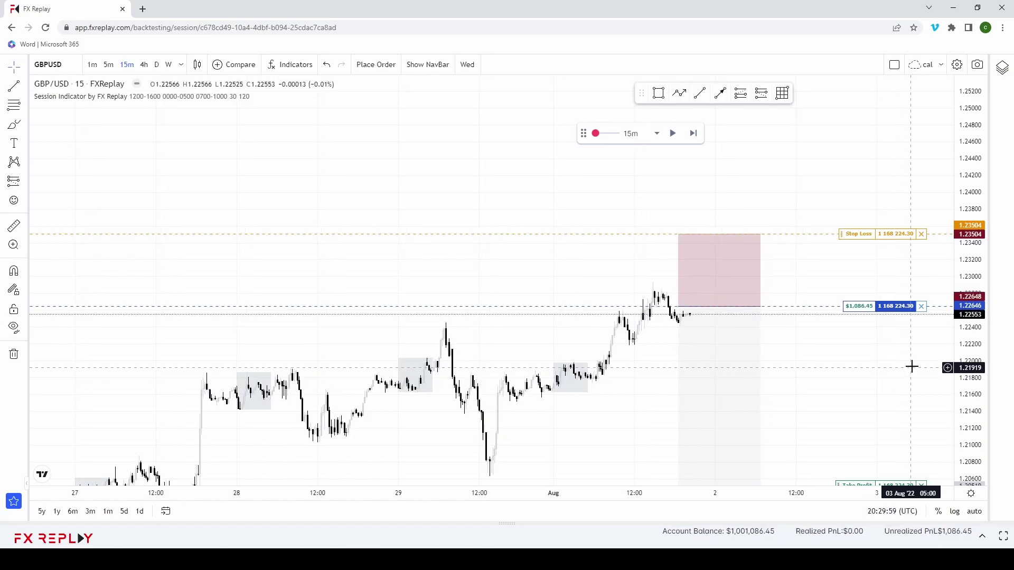
{"action": "key", "text": "Right"}
{"action": "key", "text": "Right"}
{"action": "key", "text": "Right"}
{"action": "key", "text": "Right"}
{"action": "key", "text": "Right"}
{"action": "key", "text": "Right"}
{"action": "key", "text": "Right"}
{"action": "key", "text": "Right"}
{"action": "key", "text": "Right"}
{"action": "key", "text": "Right"}
{"action": "key", "text": "Right"}
{"action": "key", "text": "Right"}
{"action": "key", "text": "Right"}
{"action": "key", "text": "Right"}
{"action": "key", "text": "Right"}
{"action": "key", "text": "Right"}
{"action": "key", "text": "Right"}
{"action": "key", "text": "Right"}
{"action": "key", "text": "Right"}
{"action": "key", "text": "Right"}
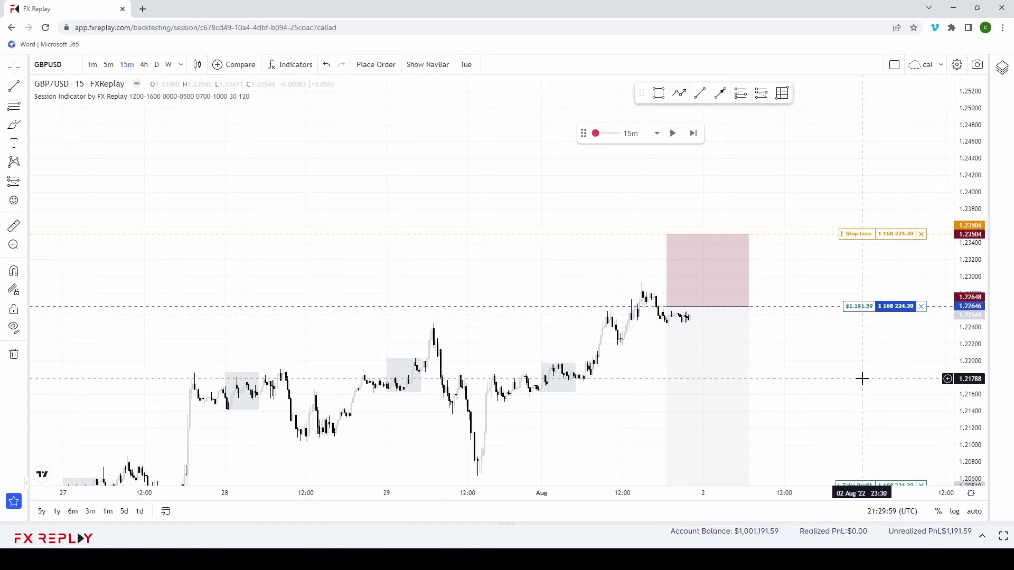
{"action": "key", "text": "Right"}
{"action": "key", "text": "Right"}
{"action": "key", "text": "Right"}
{"action": "key", "text": "Right"}
{"action": "key", "text": "Right"}
{"action": "key", "text": "Right"}
{"action": "key", "text": "Right"}
{"action": "key", "text": "Right"}
{"action": "key", "text": "Right"}
{"action": "key", "text": "Right"}
{"action": "key", "text": "Right"}
{"action": "key", "text": "Right"}
{"action": "key", "text": "Right"}
{"action": "key", "text": "Right"}
{"action": "key", "text": "Right"}
{"action": "key", "text": "Right"}
{"action": "key", "text": "Right"}
{"action": "key", "text": "Right"}
{"action": "key", "text": "Right"}
{"action": "key", "text": "Right"}
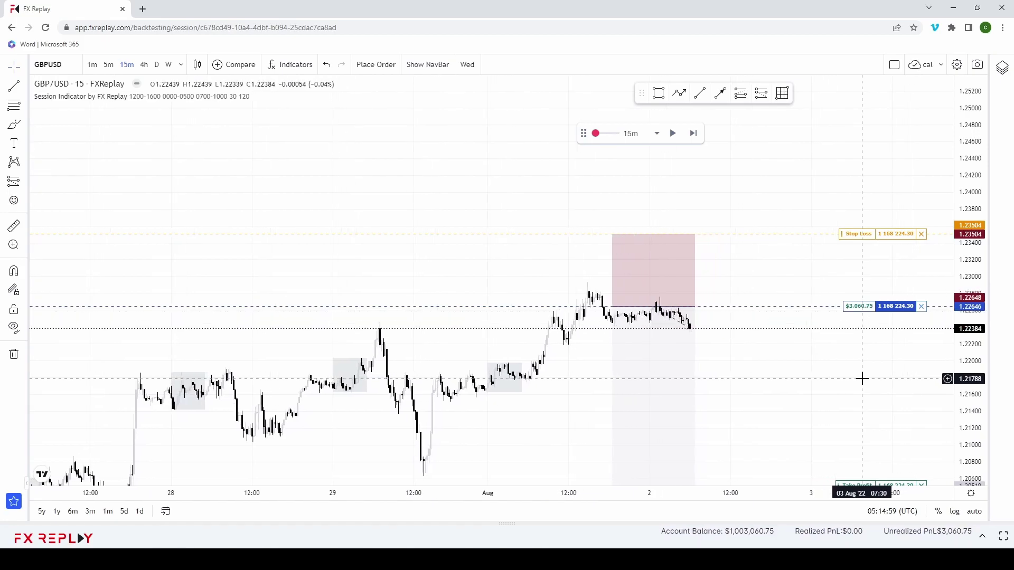
Move the stop loss to the 1.22646 entry price and stretch the price axis around the trade
{"action": "scroll", "coordinate": [803, 355], "scroll_direction": "down", "scroll_amount": 3}
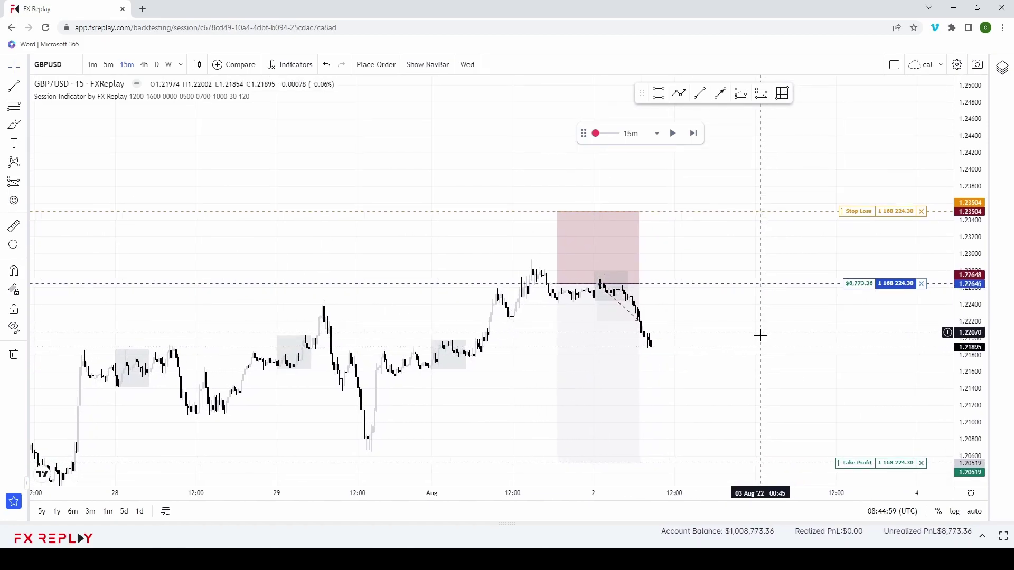
{"action": "scroll", "coordinate": [785, 271], "scroll_direction": "up", "scroll_amount": 2}
{"action": "left_click_drag", "start_coordinate": [864, 217], "coordinate": [846, 284]}
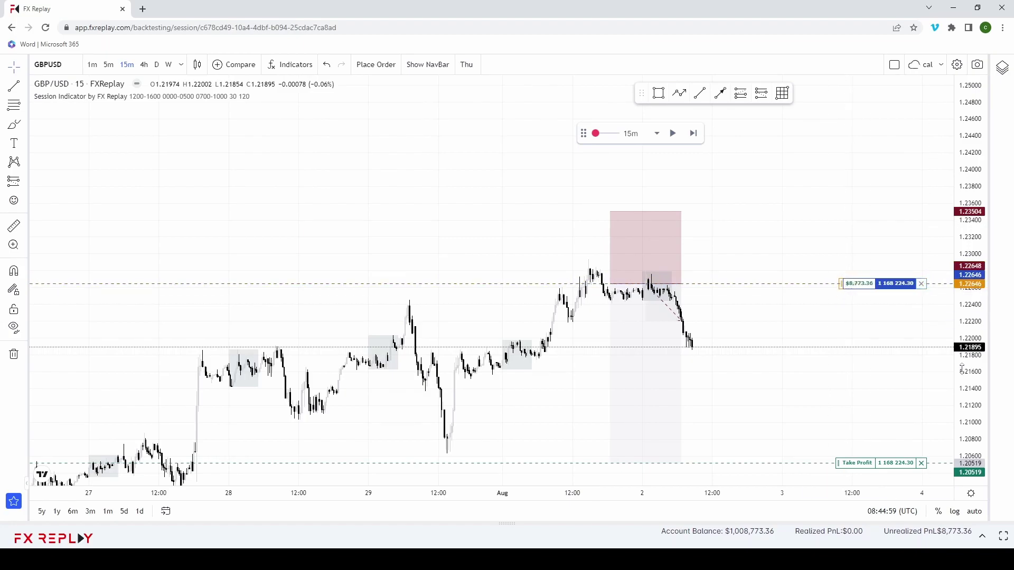
{"action": "left_click_drag", "start_coordinate": [961, 367], "coordinate": [799, 283]}
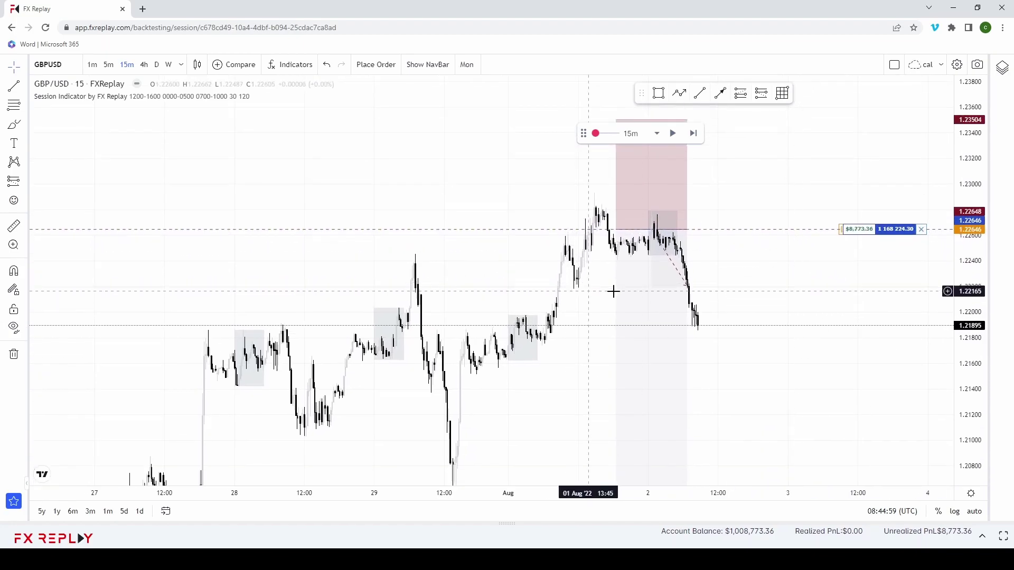
Save a partial close of 75% of Original Position, 876,168.22 of the 1,168,224.30 units
{"action": "left_click", "coordinate": [889, 235]}
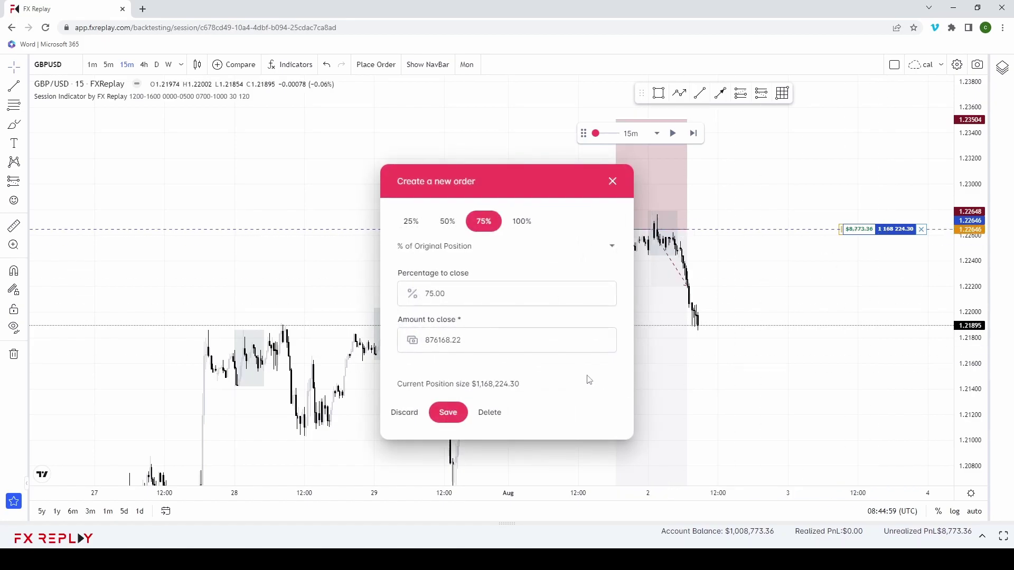
{"action": "left_click", "coordinate": [432, 252]}
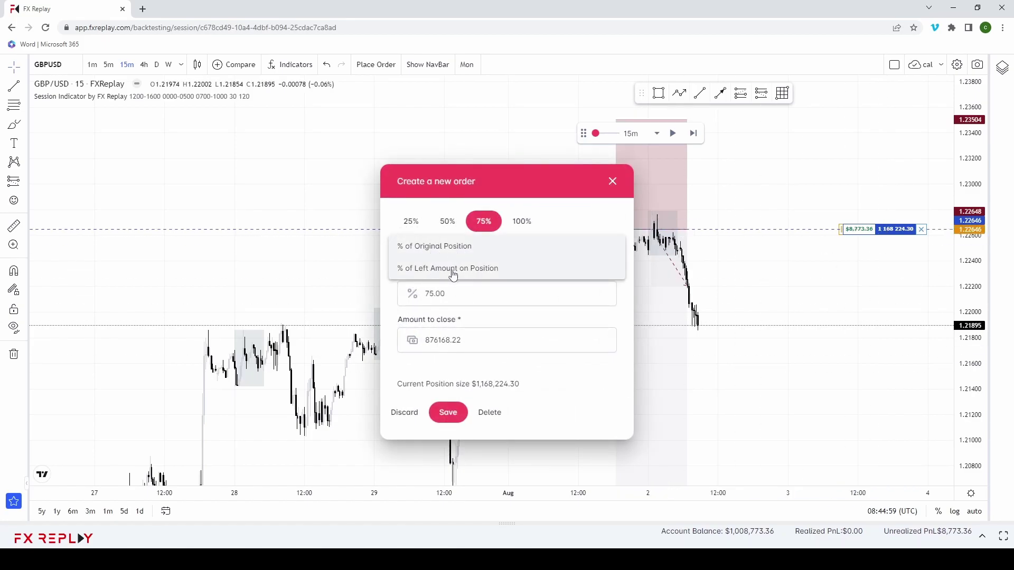
{"action": "left_click", "coordinate": [453, 247]}
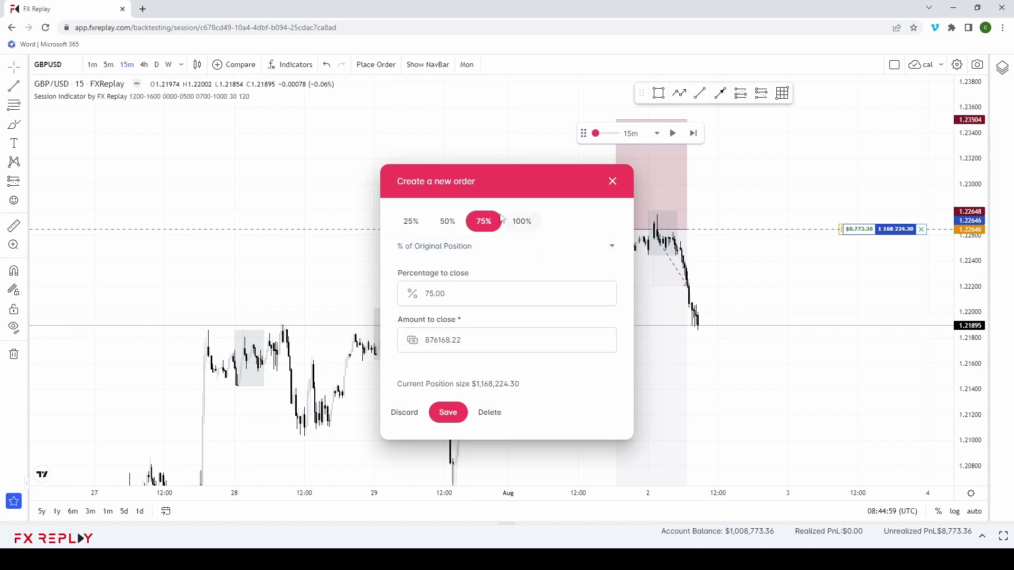
{"action": "left_click", "coordinate": [448, 413]}
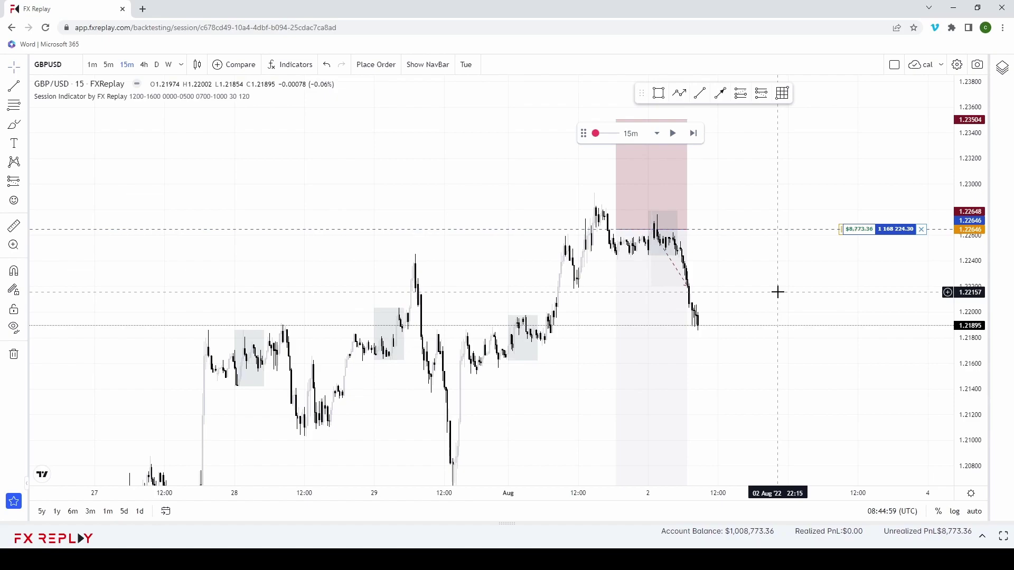
Jump the replay forward several candles at a time until the short shrinks to 292,056.08 units on 3 Aug
{"action": "key", "text": "shift+Right"}
{"action": "key", "text": "shift+Right"}
{"action": "key", "text": "shift+Right"}
{"action": "key", "text": "shift+Right"}
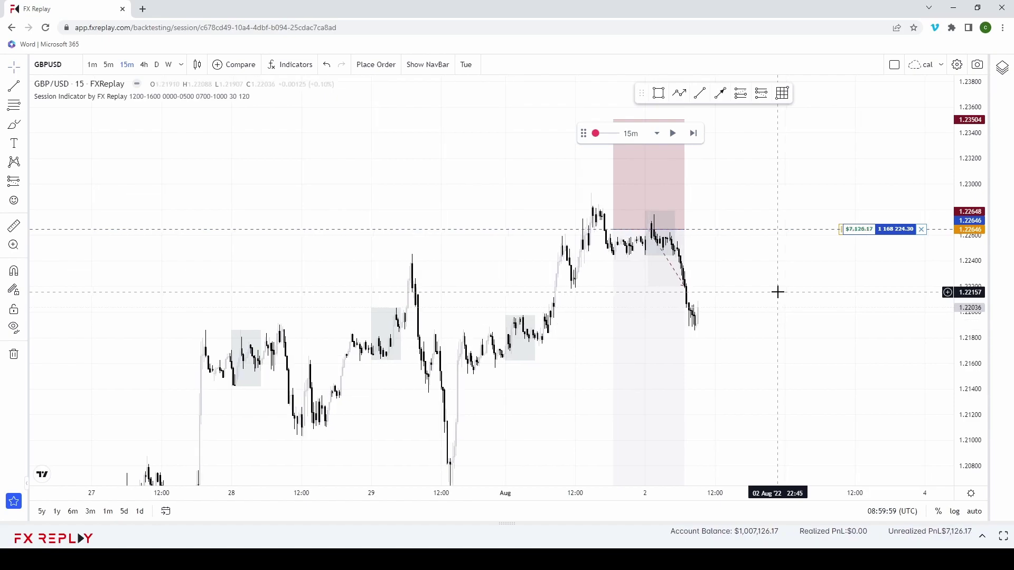
{"action": "key", "text": "shift+Right"}
{"action": "key", "text": "shift+Right"}
{"action": "key", "text": "shift+Right"}
{"action": "key", "text": "shift+Right"}
{"action": "key", "text": "shift+Right"}
{"action": "key", "text": "shift+Right"}
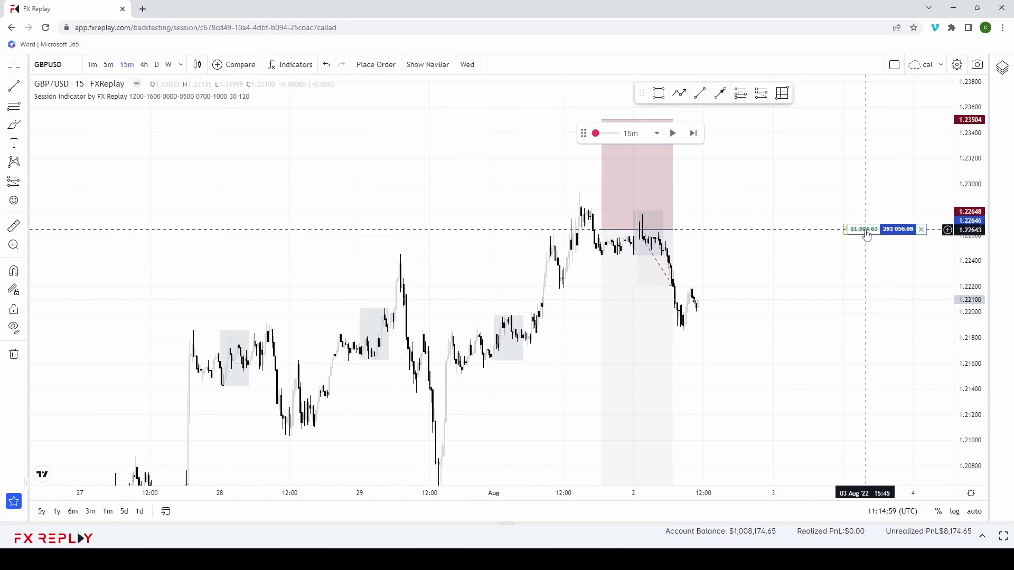
{"action": "left_click_drag", "start_coordinate": [806, 303], "coordinate": [809, 331]}
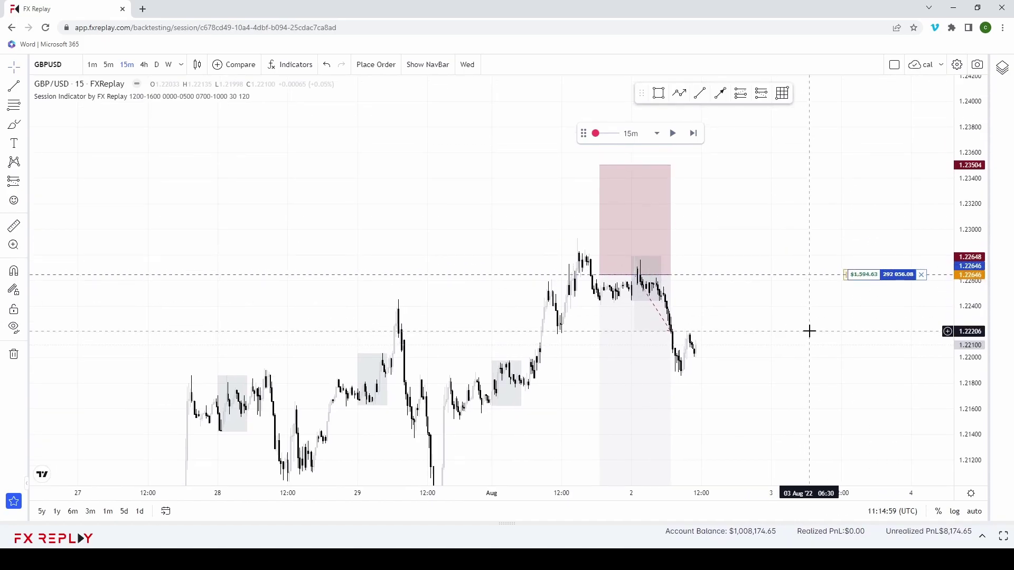
{"action": "key", "text": "shift+Right"}
{"action": "key", "text": "shift+Right"}
{"action": "key", "text": "shift+Right"}
{"action": "key", "text": "shift+Right"}
{"action": "key", "text": "shift+Right"}
{"action": "key", "text": "shift+Right"}
{"action": "key", "text": "shift+Right"}
{"action": "key", "text": "shift+Right"}
{"action": "key", "text": "shift+Right"}
{"action": "key", "text": "shift+Right"}
{"action": "key", "text": "shift+Right"}
{"action": "key", "text": "shift+Right"}
{"action": "key", "text": "shift+Right"}
{"action": "key", "text": "shift+Right"}
{"action": "key", "text": "shift+Right"}
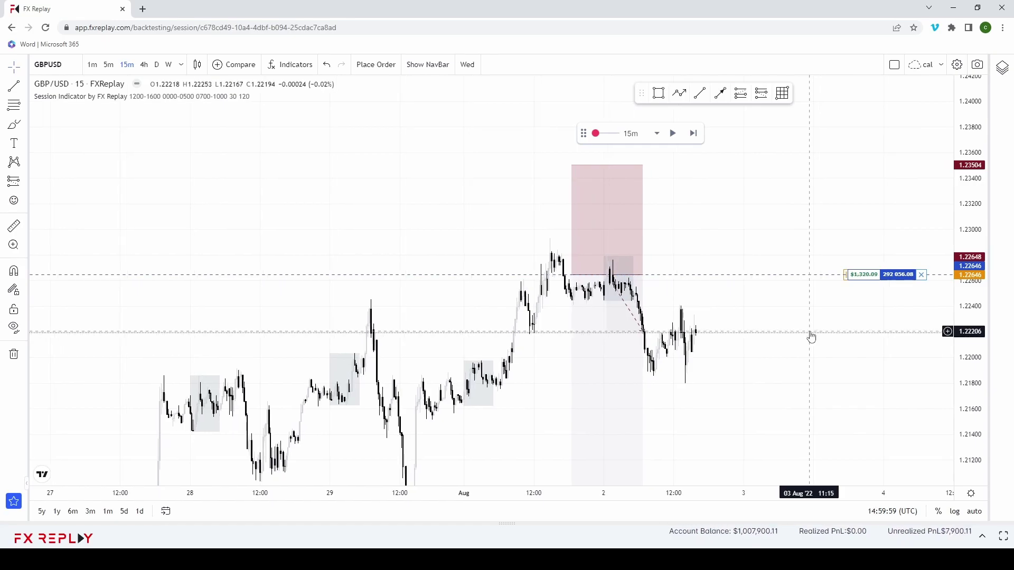
{"action": "key", "text": "shift+Right"}
{"action": "key", "text": "shift+Right"}
{"action": "key", "text": "shift+Right"}
{"action": "key", "text": "shift+Right"}
{"action": "key", "text": "shift+Right"}
{"action": "key", "text": "shift+Right"}
{"action": "key", "text": "shift+Right"}
{"action": "key", "text": "shift+Right"}
{"action": "key", "text": "shift+Right"}
{"action": "key", "text": "shift+Right"}
{"action": "key", "text": "shift+Right"}
{"action": "key", "text": "shift+Right"}
{"action": "key", "text": "shift+Right"}
{"action": "key", "text": "shift+Right"}
{"action": "key", "text": "shift+Right"}
{"action": "key", "text": "shift+Right"}
{"action": "key", "text": "shift+Right"}
{"action": "key", "text": "shift+Right"}
{"action": "key", "text": "shift+Right"}
{"action": "key", "text": "shift+Right"}
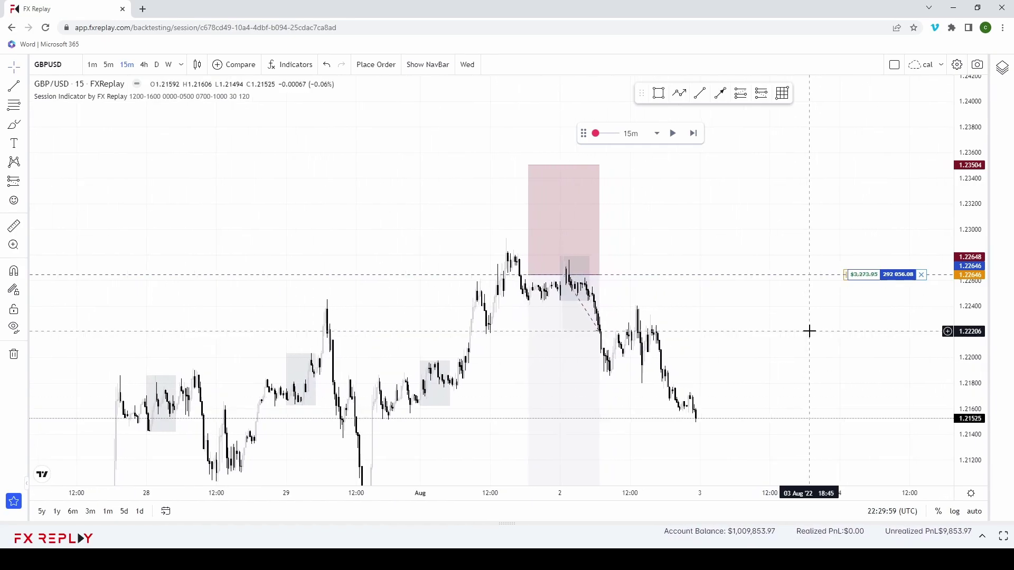
{"action": "key", "text": "shift+Right"}
{"action": "key", "text": "shift+Right"}
{"action": "key", "text": "shift+Right"}
{"action": "key", "text": "shift+Right"}
{"action": "key", "text": "shift+Right"}
{"action": "key", "text": "shift+Right"}
{"action": "key", "text": "shift+Right"}
{"action": "key", "text": "shift+Right"}
{"action": "key", "text": "shift+Right"}
{"action": "key", "text": "shift+Right"}
{"action": "key", "text": "shift+Right"}
{"action": "key", "text": "shift+Right"}
{"action": "key", "text": "shift+Right"}
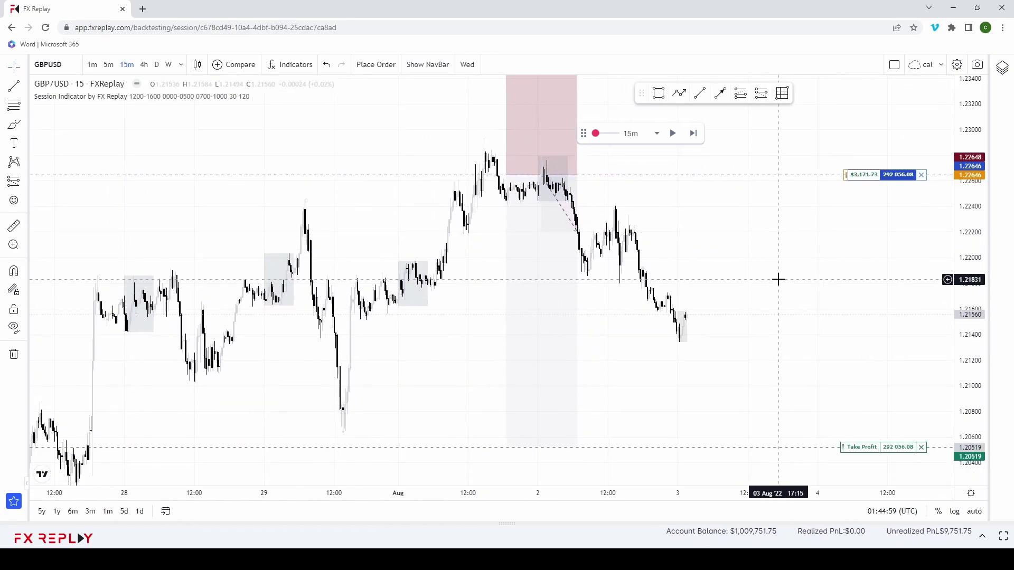
Close 50% by % of Left Amount on Position, leaving 146,028.04 units open
{"action": "left_click", "coordinate": [899, 193]}
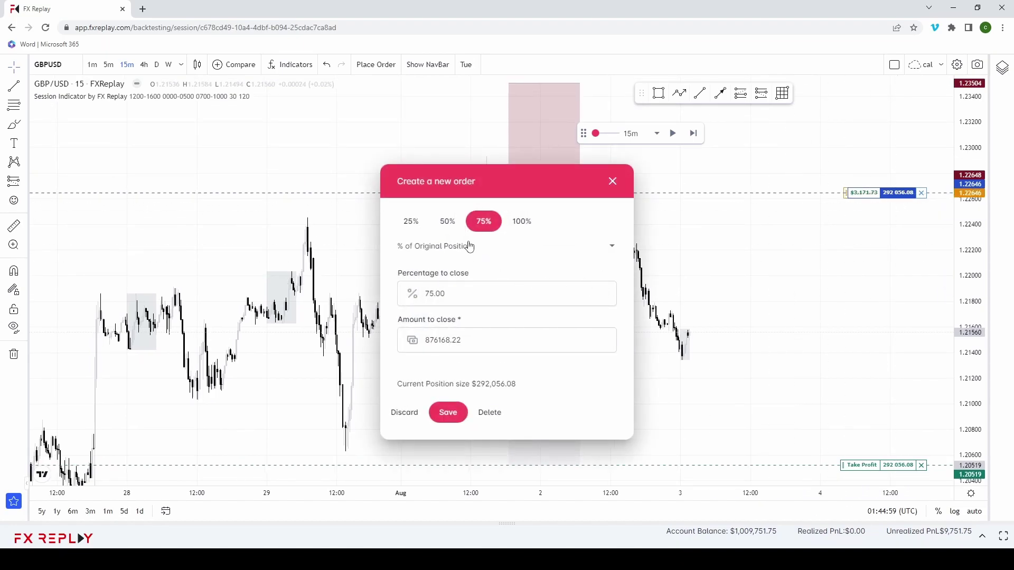
{"action": "left_click", "coordinate": [448, 221]}
{"action": "left_click", "coordinate": [454, 247]}
{"action": "left_click", "coordinate": [433, 267]}
{"action": "left_click", "coordinate": [449, 416]}
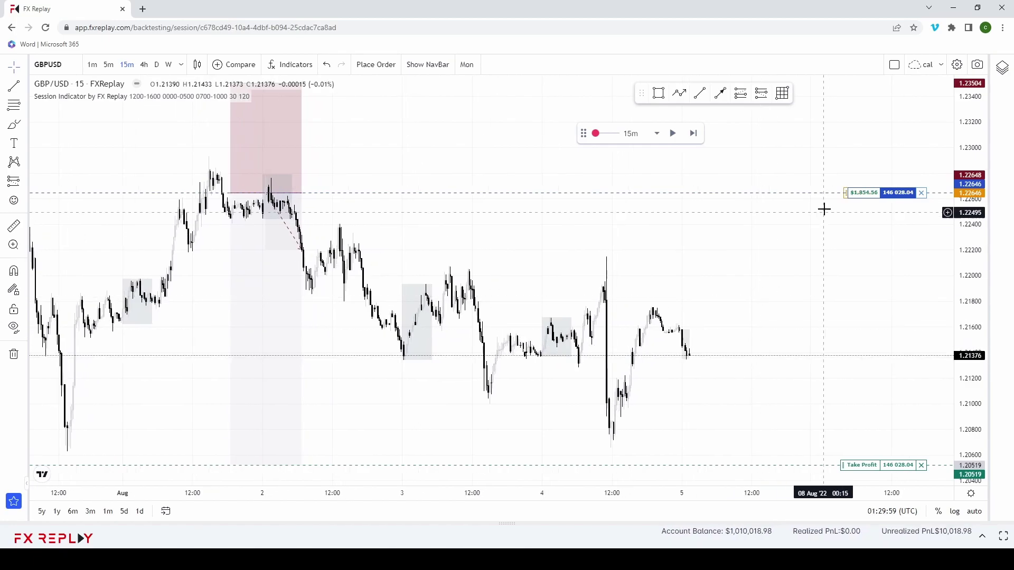
Recentre the chart on the trade and close 100% of the remaining short, booking $10,014.60 realized
{"action": "left_click_drag", "start_coordinate": [777, 289], "coordinate": [776, 352]}
{"action": "scroll", "coordinate": [775, 340], "scroll_direction": "down", "scroll_amount": 3}
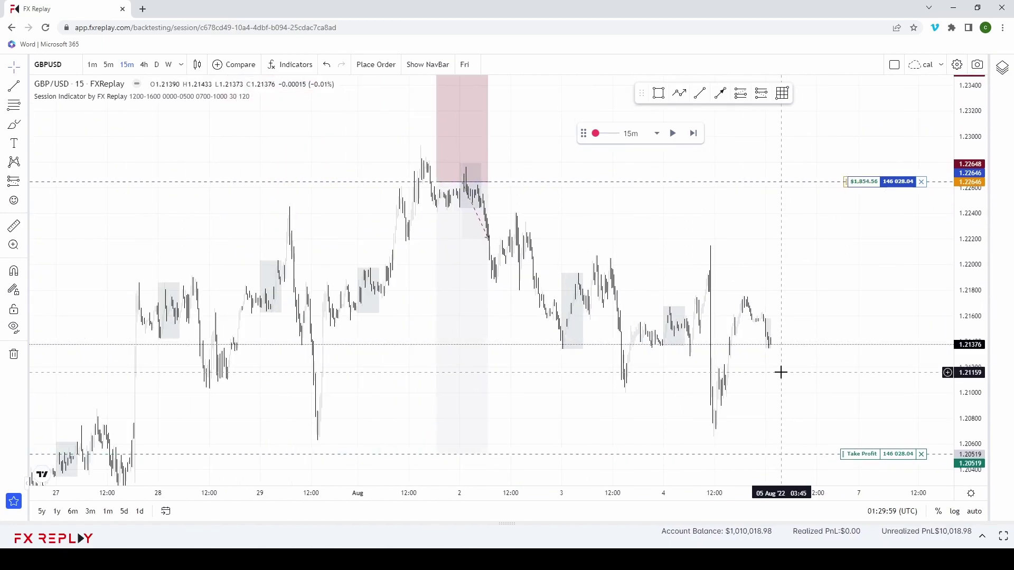
{"action": "scroll", "coordinate": [740, 267], "scroll_direction": "up", "scroll_amount": 3}
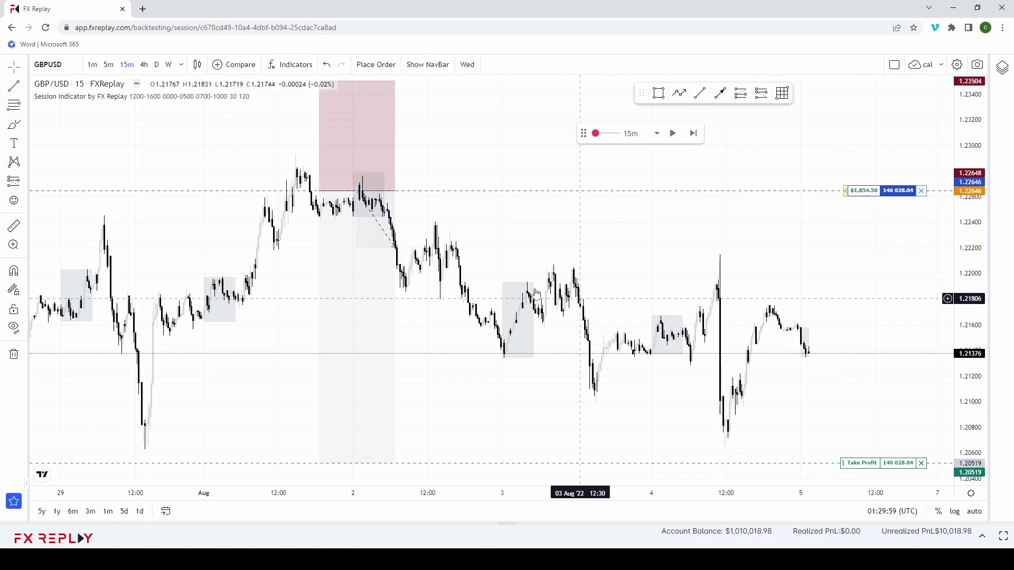
{"action": "scroll", "coordinate": [737, 290], "scroll_direction": "down", "scroll_amount": 1}
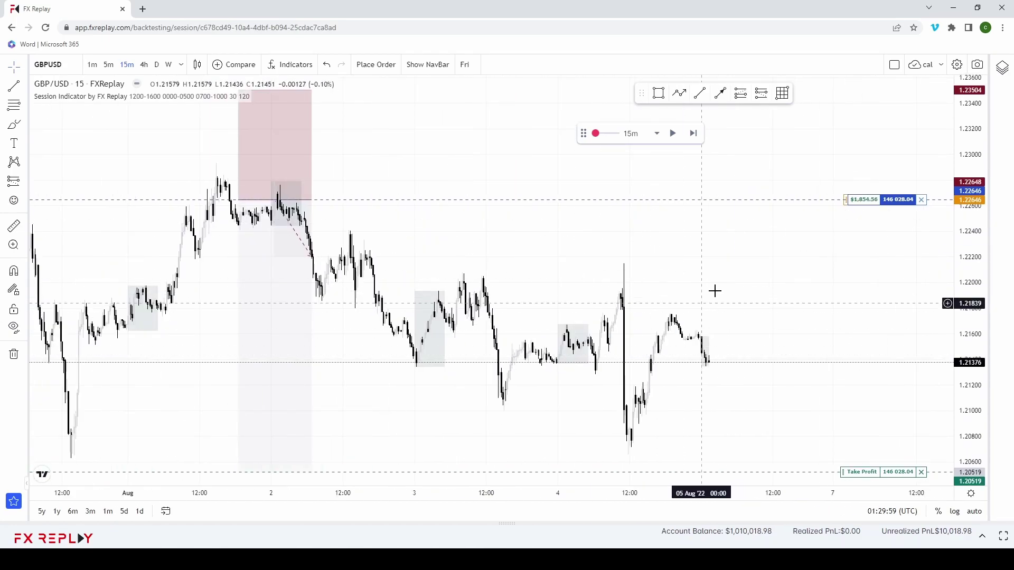
{"action": "left_click_drag", "start_coordinate": [732, 288], "coordinate": [669, 282]}
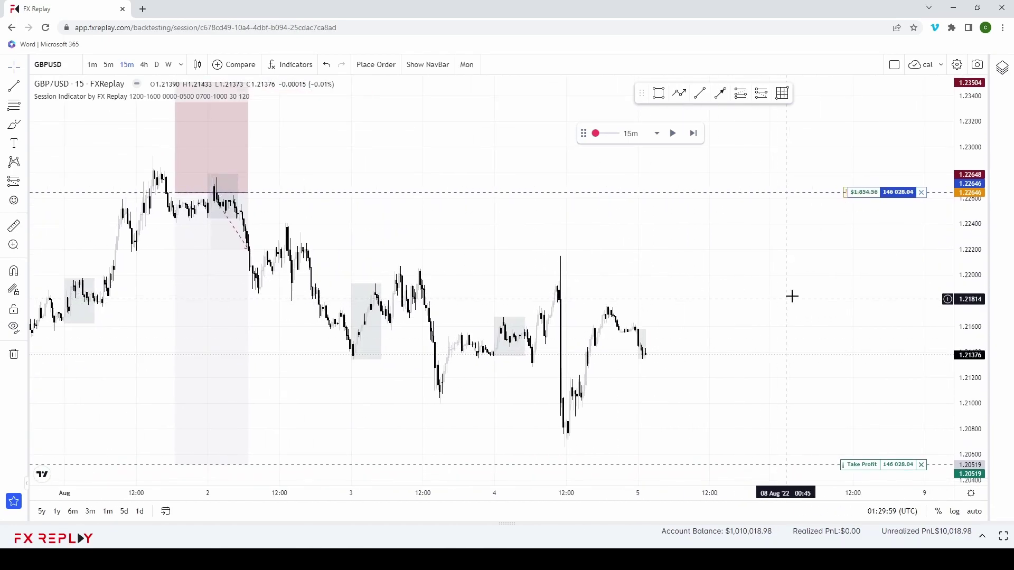
{"action": "left_click", "coordinate": [921, 193]}
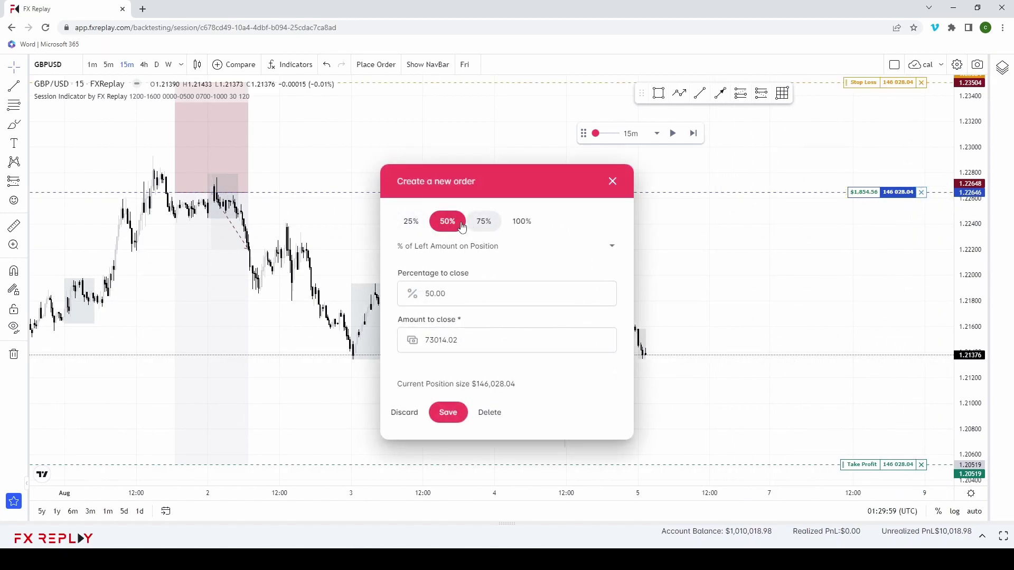
{"action": "left_click", "coordinate": [521, 221]}
{"action": "left_click", "coordinate": [487, 417]}
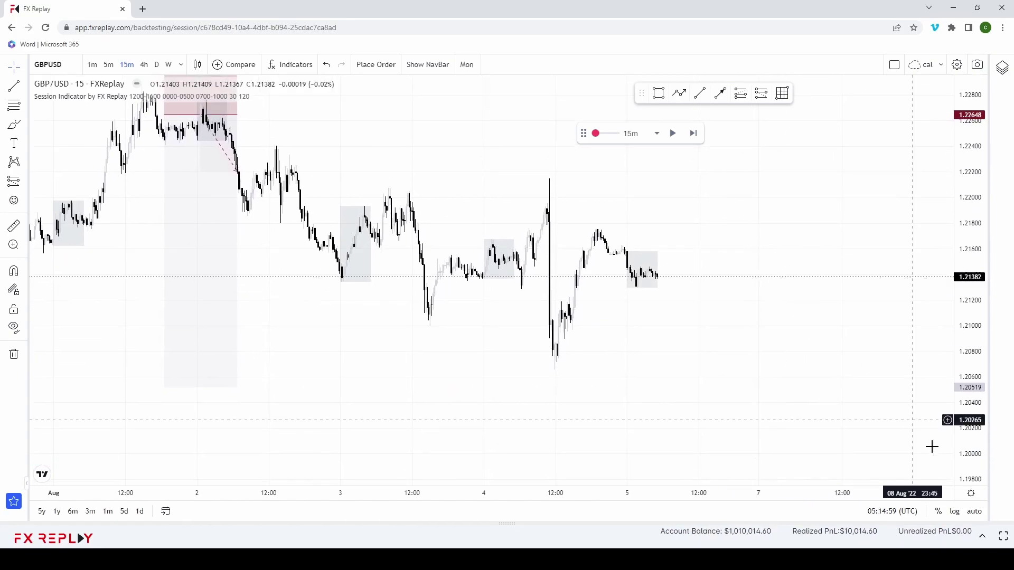
Expand the bottom panel and show Closed Positions with the GBPUSD sell at $10,014.60 realized
{"action": "left_click", "coordinate": [982, 536]}
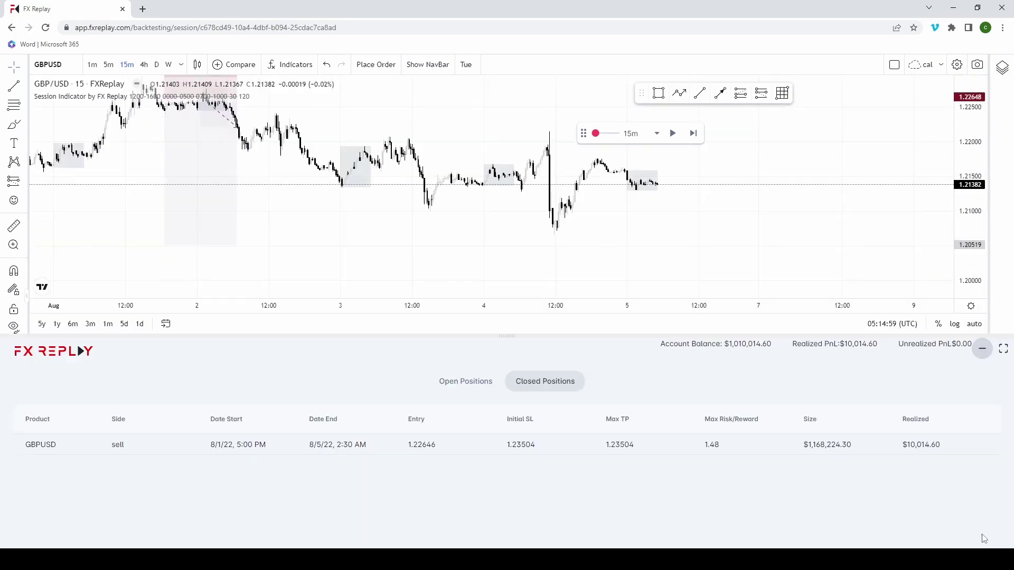
{"action": "left_click", "coordinate": [468, 382]}
{"action": "left_click", "coordinate": [528, 385]}
{"action": "left_click", "coordinate": [457, 384]}
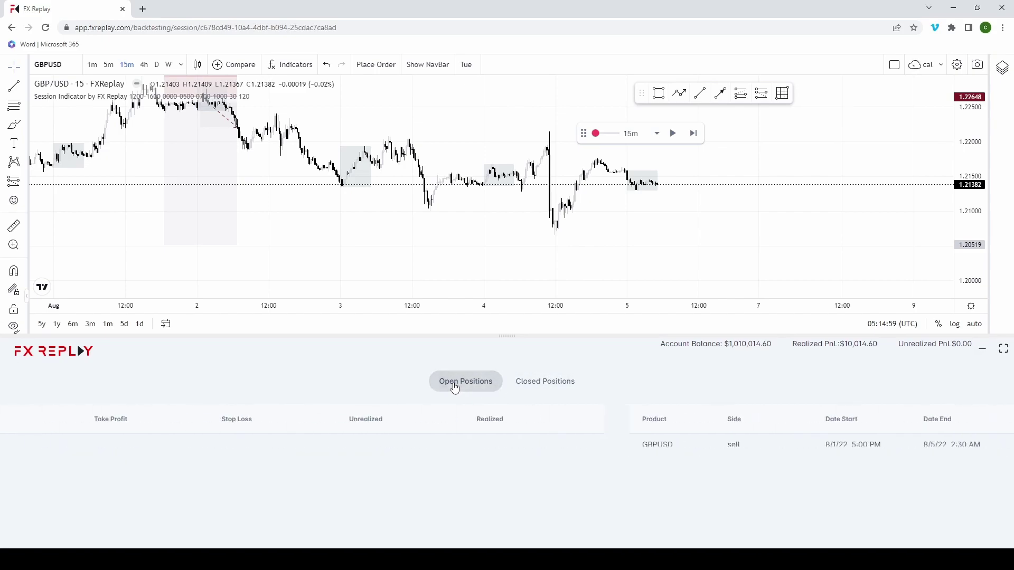
{"action": "left_click", "coordinate": [514, 383]}
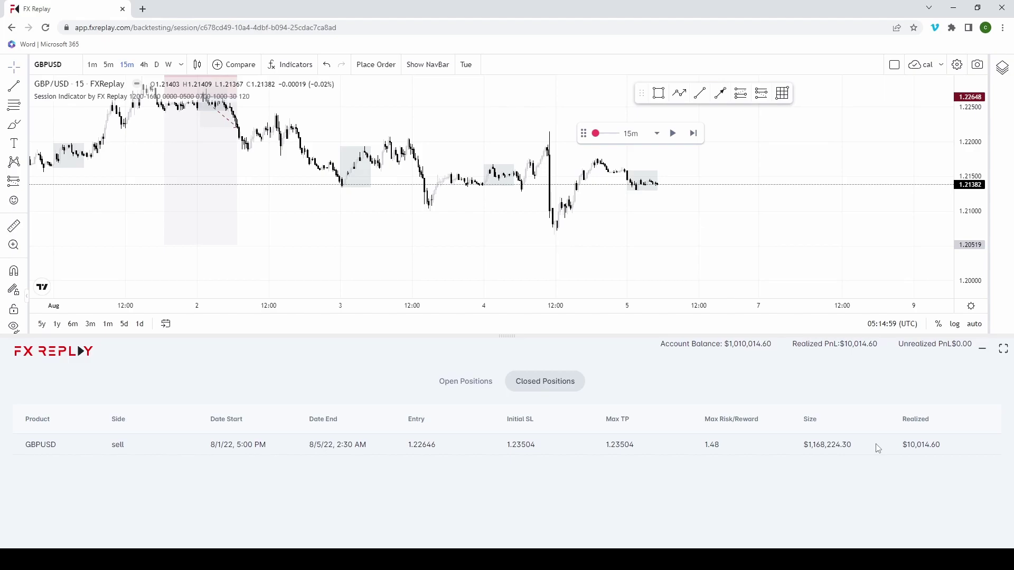
Collapse the positions panel and zoom the chart out and back in on the finished short trade
{"action": "left_click", "coordinate": [982, 350]}
{"action": "scroll", "coordinate": [584, 306], "scroll_direction": "left", "scroll_amount": 5}
{"action": "scroll", "coordinate": [875, 273], "scroll_direction": "down", "scroll_amount": 3}
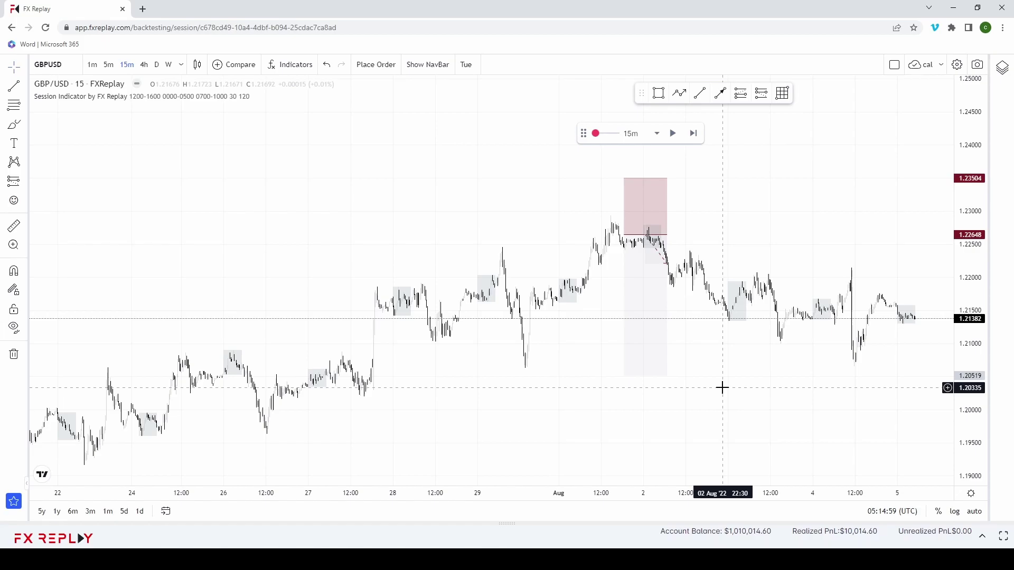
{"action": "scroll", "coordinate": [745, 355], "scroll_direction": "up", "scroll_amount": 3}
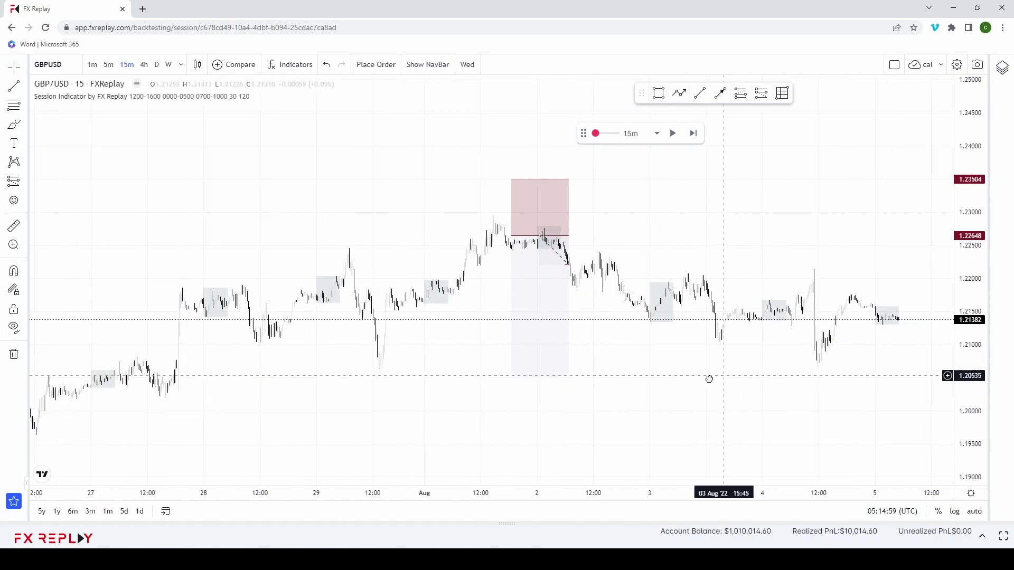
{"action": "scroll", "coordinate": [786, 306], "scroll_direction": "up", "scroll_amount": 3}
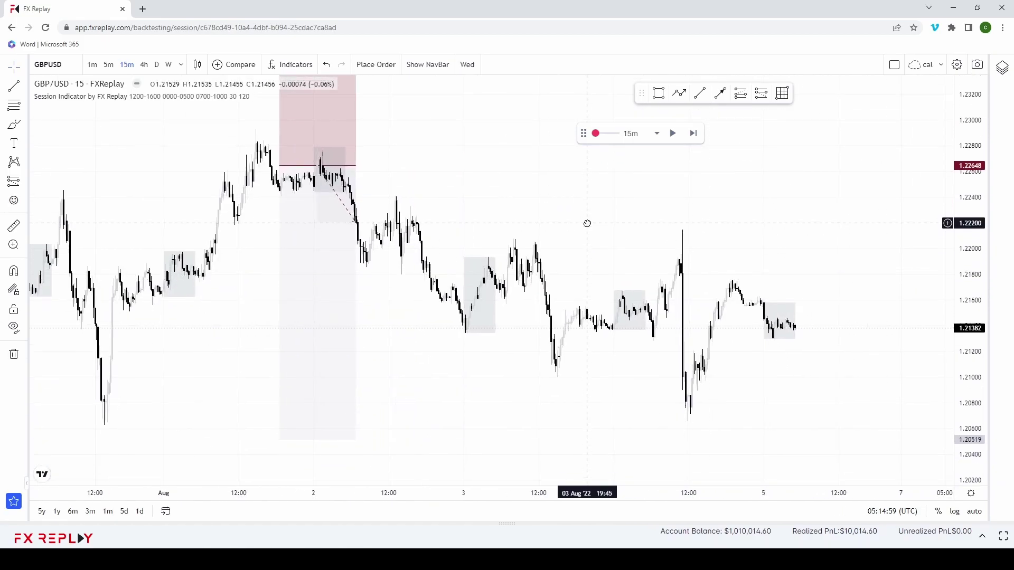